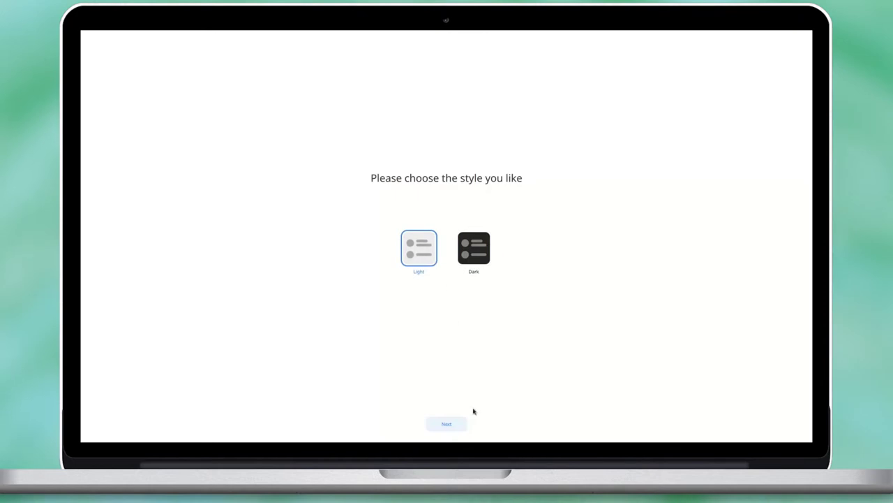
# - Accept the Light style and finish the CutefishOS welcome setup to reach the desktop
pyautogui.click(455, 423)
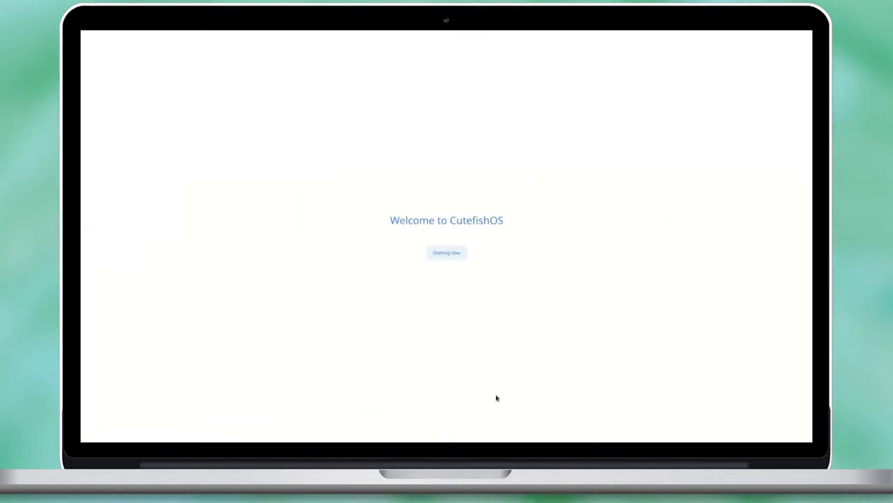
pyautogui.click(458, 255)
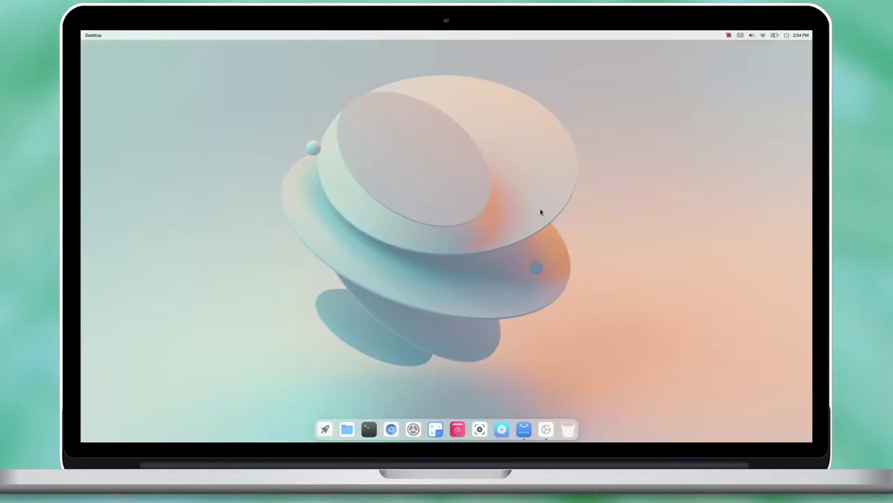
# - Try the blue wave and purple-cyan pictures as the desktop background, and return to the original wallpaper
pyautogui.rightClick(425, 109)
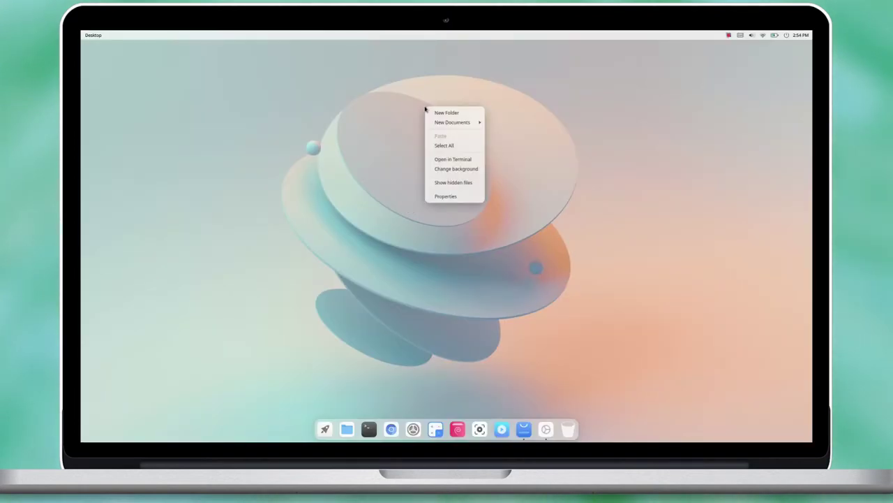
pyautogui.click(452, 169)
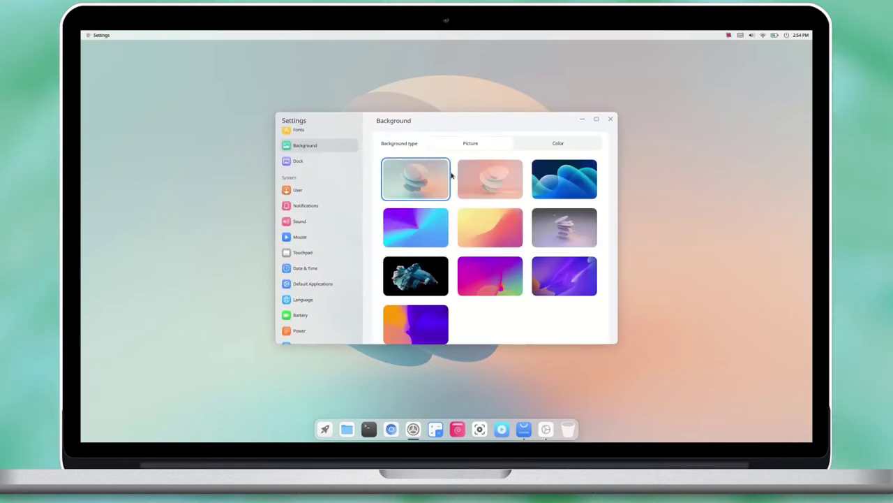
pyautogui.click(558, 182)
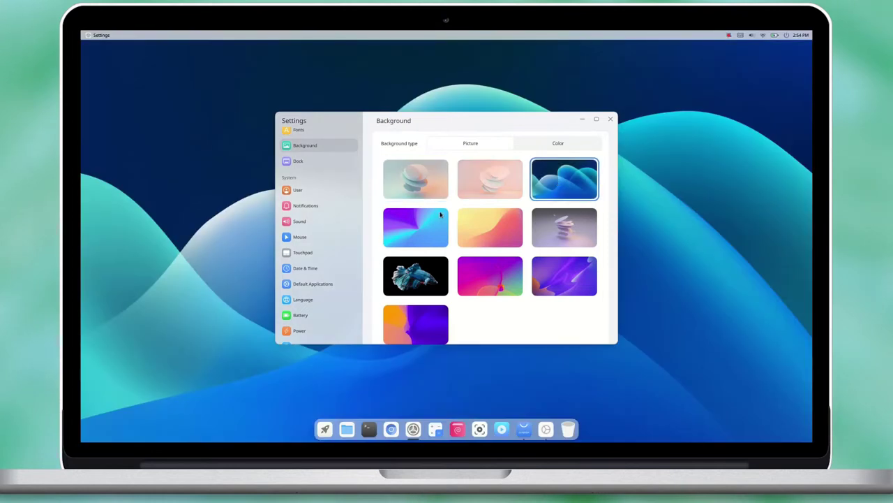
pyautogui.click(440, 215)
pyautogui.click(433, 195)
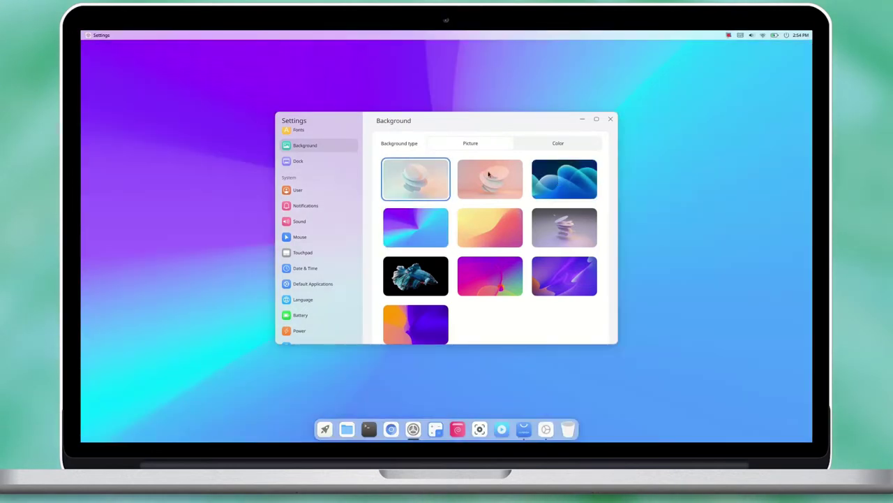
# - Bring up the application launcher, and maximize and restore the File Manager window
pyautogui.press('super')
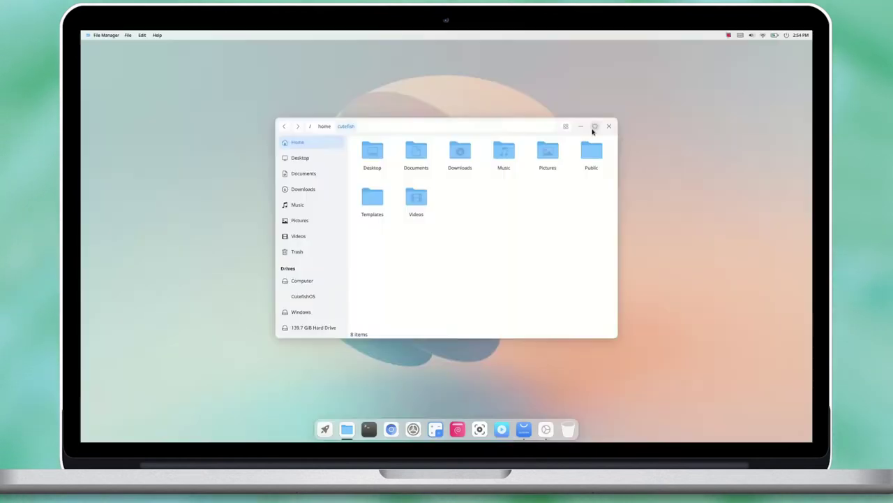
pyautogui.click(592, 126)
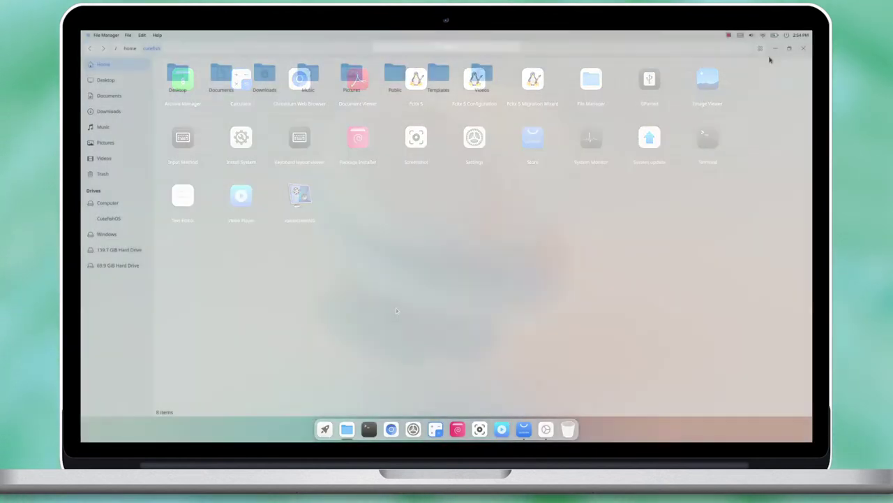
pyautogui.click(789, 50)
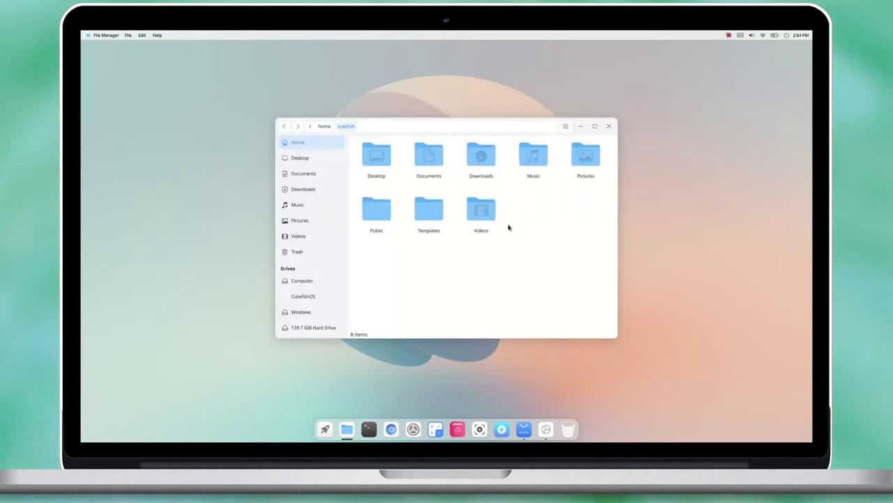
# - Enlarge and shrink the home folder's icons, and switch the display to List and back to Icons
pyautogui.scroll(4, 508, 227)
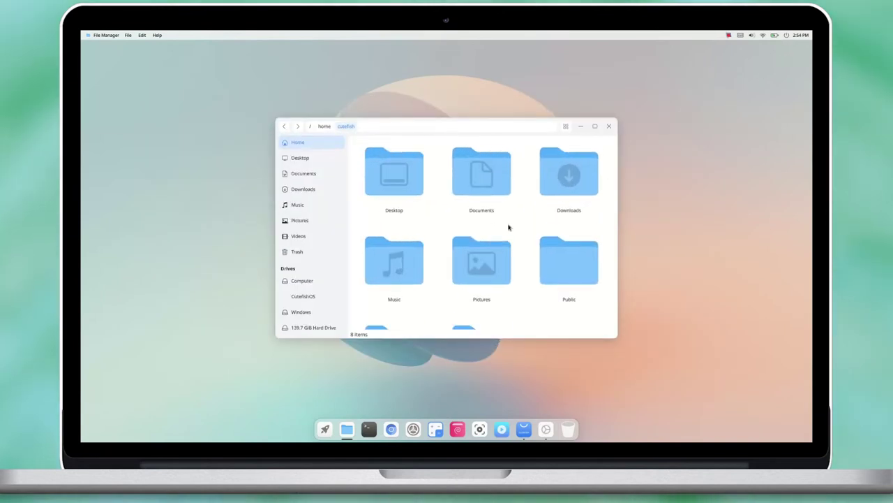
pyautogui.scroll(-3, 508, 227)
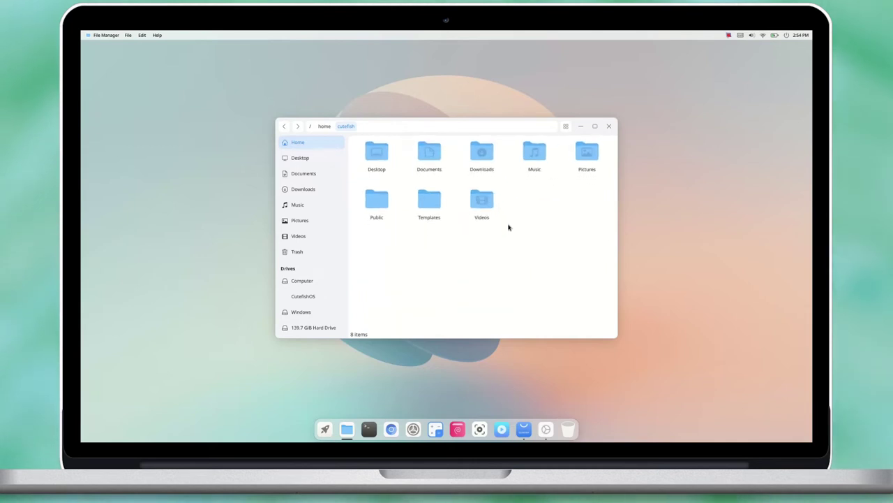
pyautogui.click(566, 127)
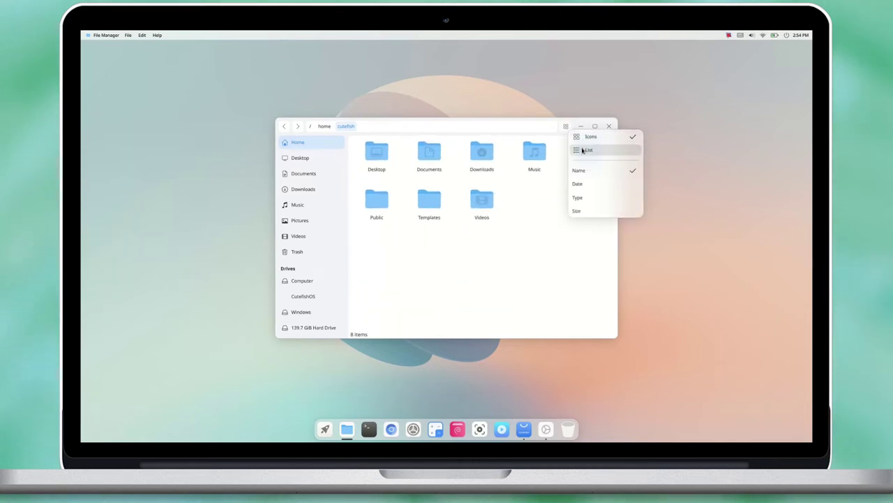
pyautogui.click(579, 149)
pyautogui.click(566, 127)
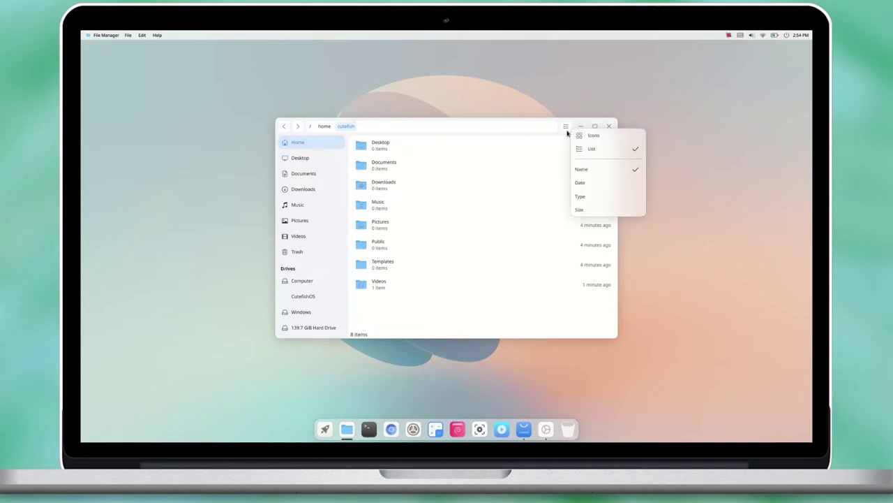
pyautogui.click(575, 135)
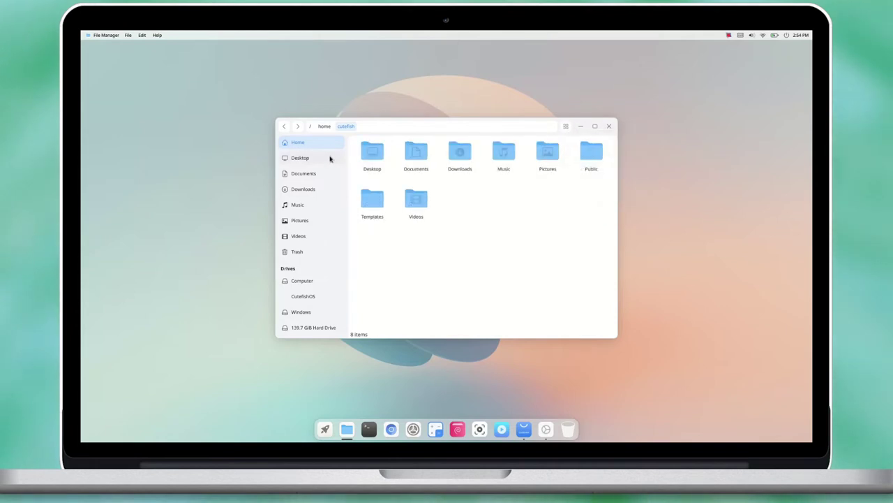
# - Look through the File Manager's available commands and its About information, and minimize the window
pyautogui.click(128, 33)
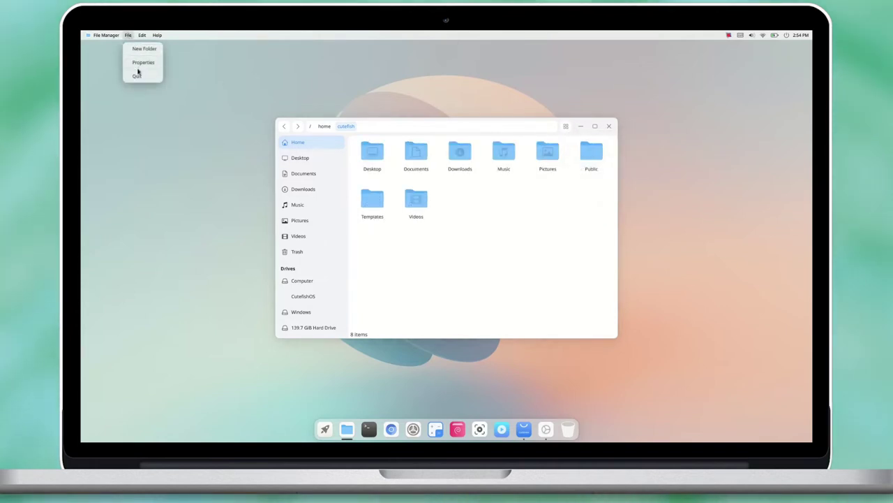
pyautogui.click(141, 35)
pyautogui.click(157, 35)
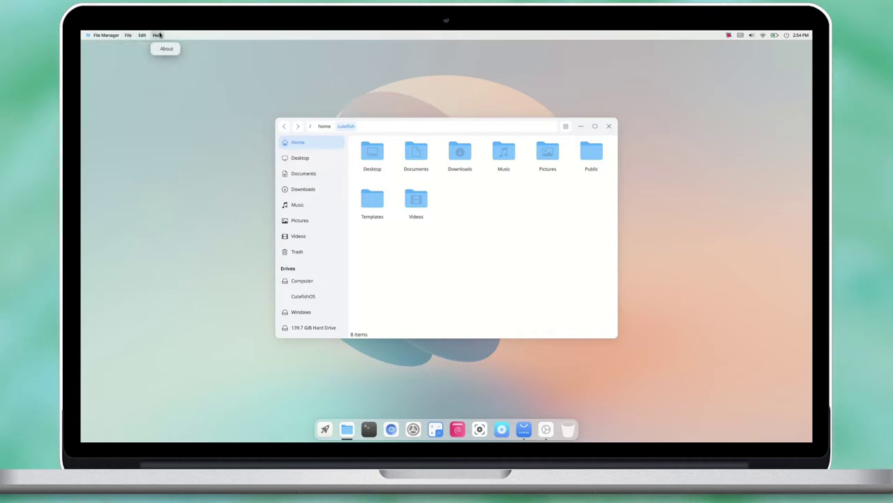
pyautogui.click(164, 49)
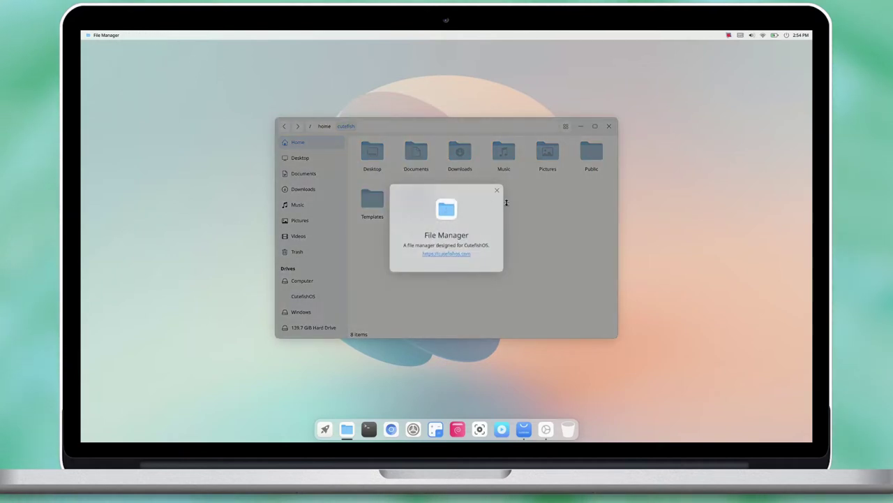
pyautogui.click(498, 191)
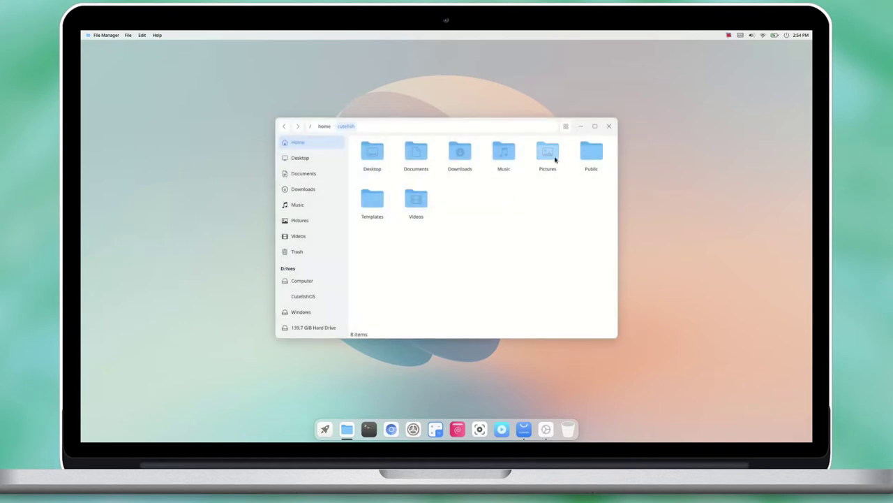
pyautogui.click(581, 126)
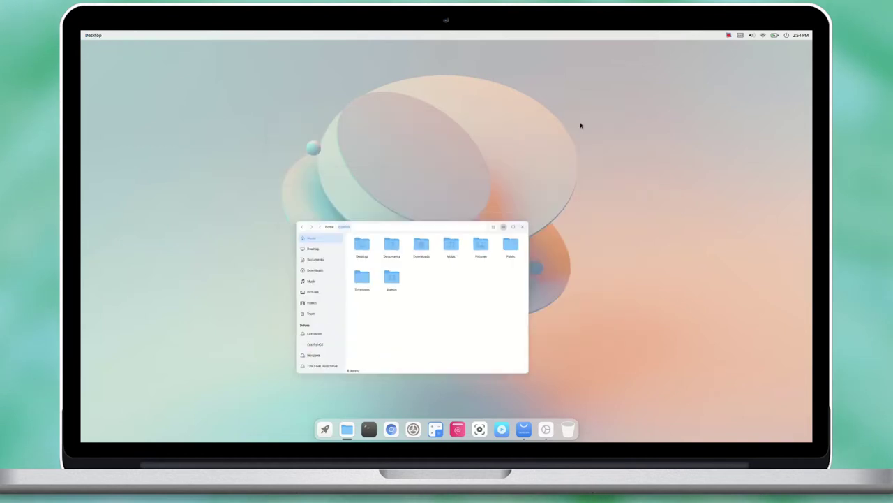
# - Run neofetch in the Terminal to display the system information
pyautogui.click(369, 429)
pyautogui.write('neofetch')
pyautogui.press('Return')
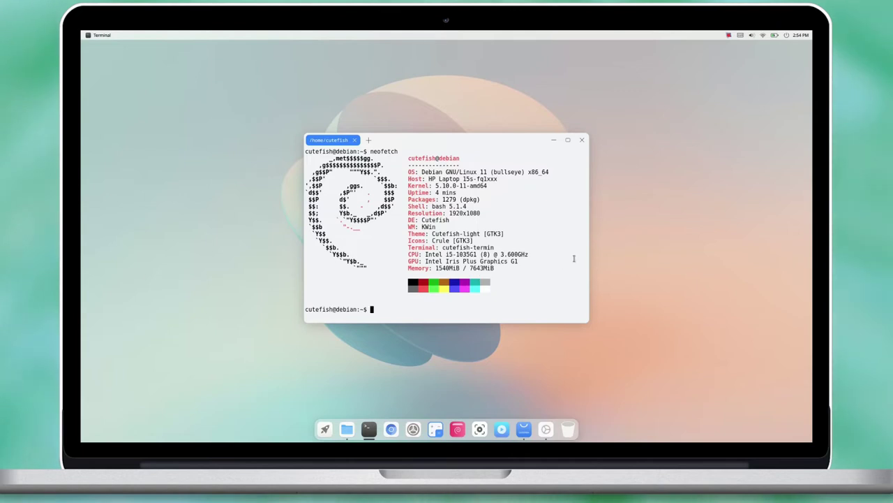
# - Cycle repeatedly between the open Terminal and File Manager windows to show window switching
pyautogui.hotkey('alt', 'Tab')
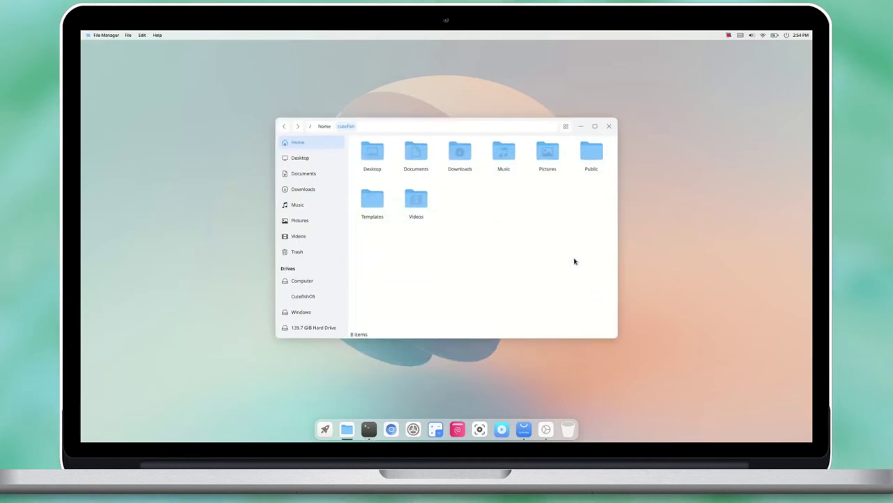
pyautogui.hotkey('alt', 'Tab')
pyautogui.hotkey('alt', 'Tab')
pyautogui.hotkey('alt', 'Tab')
pyautogui.hotkey('alt', 'Tab')
pyautogui.hotkey('alt', 'Tab')
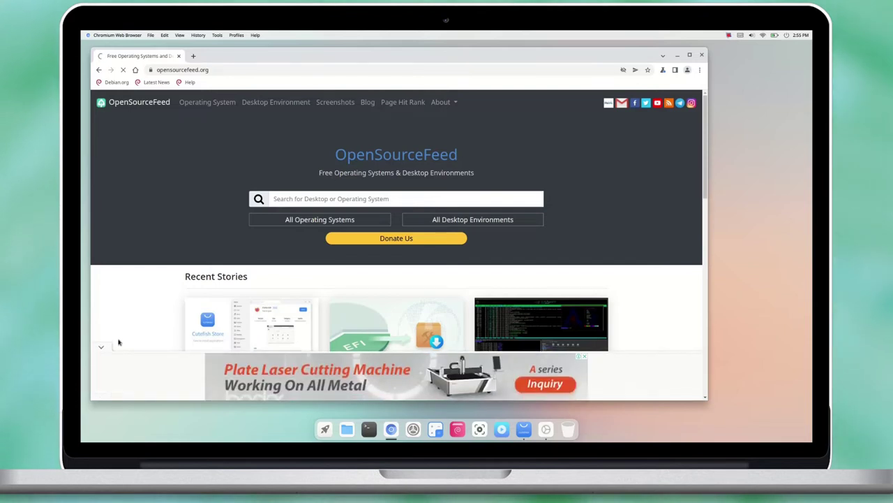
# - Collapse the advertisement on opensourcefeed.org and look over the CutefishOS 0.8 Beta article
pyautogui.click(100, 346)
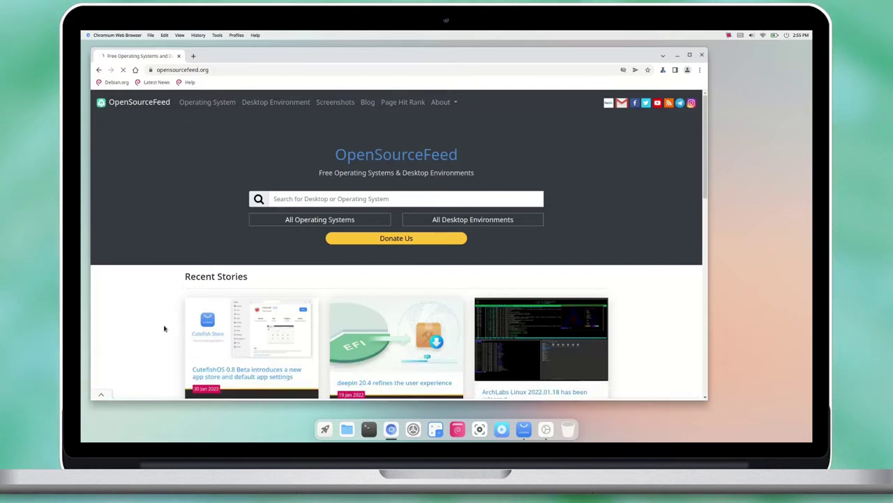
pyautogui.click(226, 327)
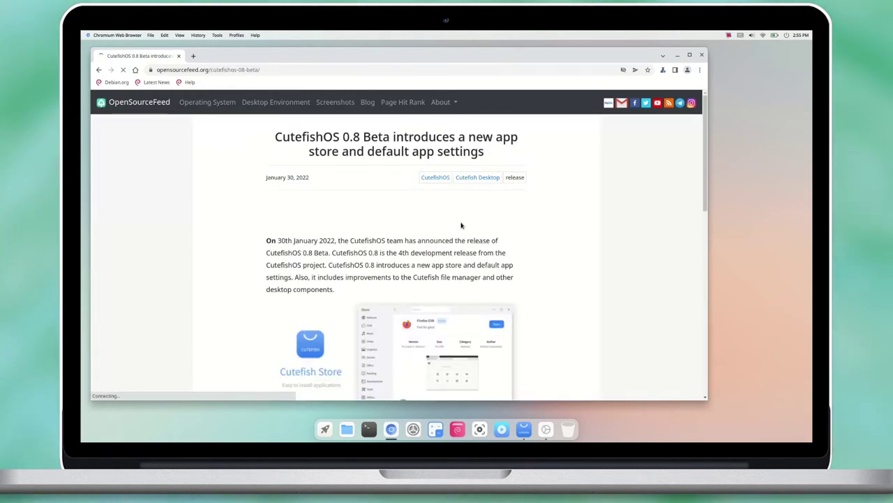
pyautogui.scroll(-3, 452, 239)
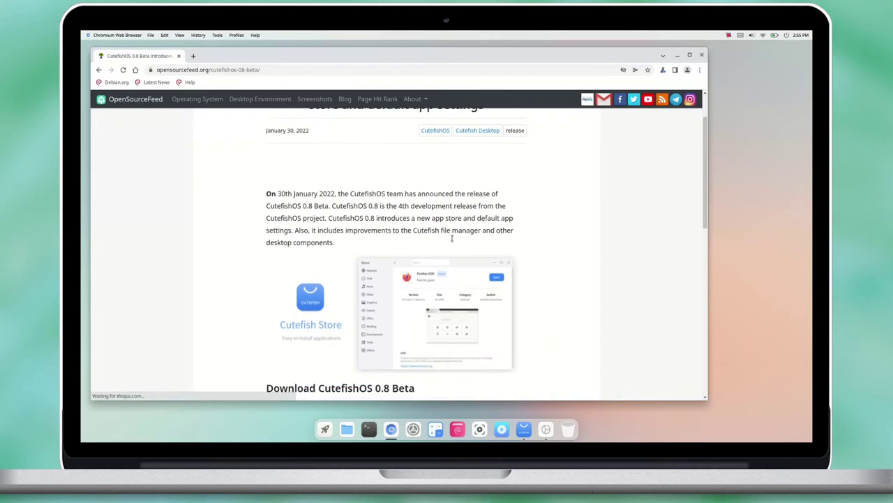
pyautogui.scroll(4, 452, 241)
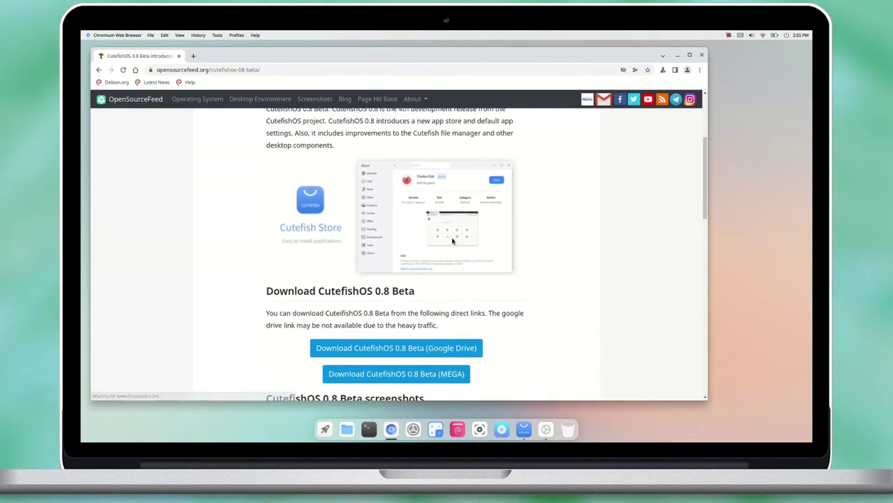
# - Open the browser's About Chromium information
pyautogui.click(699, 70)
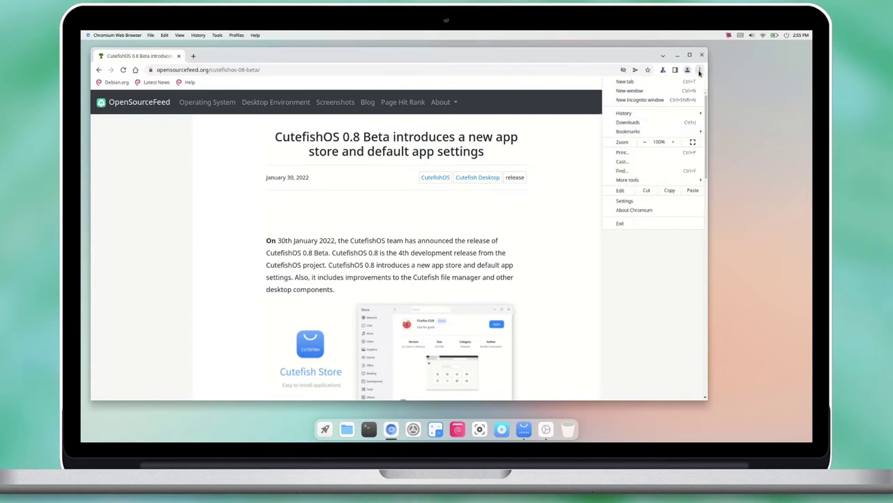
pyautogui.click(653, 211)
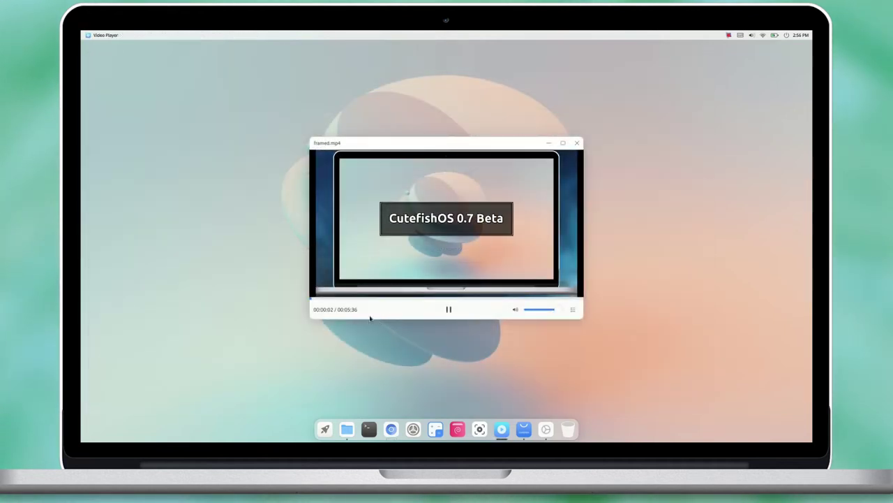
# - Skip forward twice in framed.mp4, to about 1:05 and to about 1:50
pyautogui.click(362, 299)
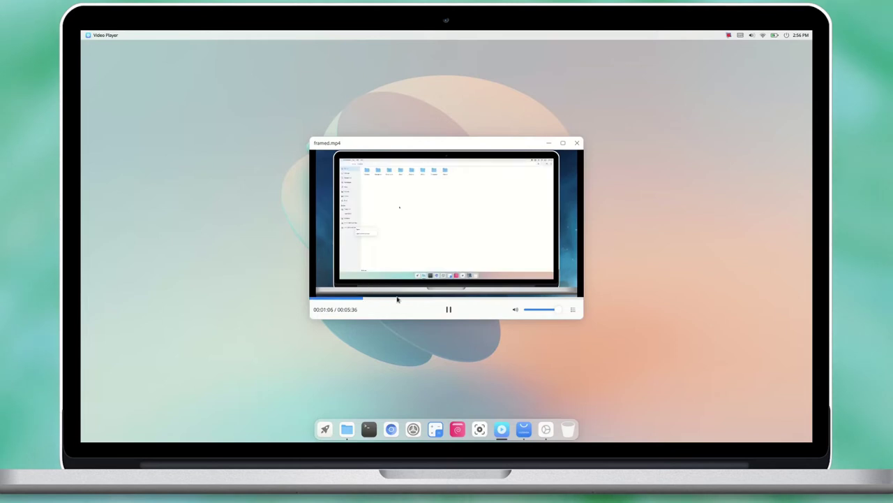
pyautogui.click(398, 298)
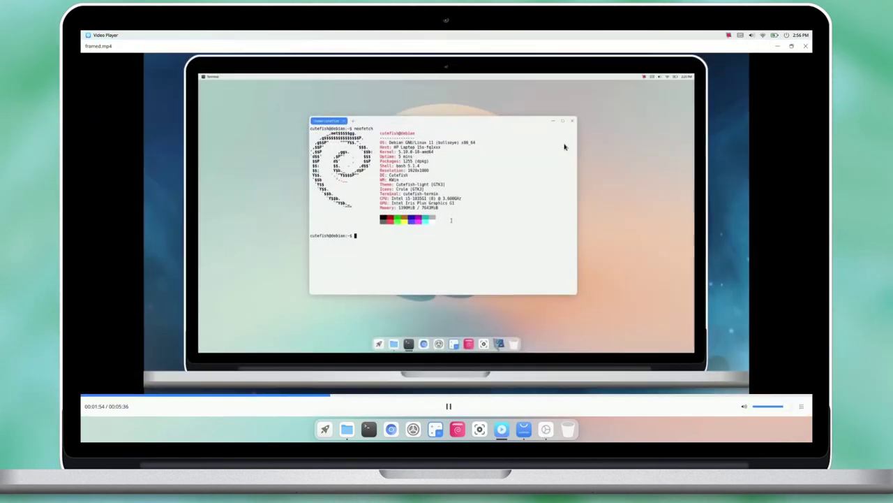
# - Show and hide the playlist of the Video Player, and close the player
pyautogui.click(801, 406)
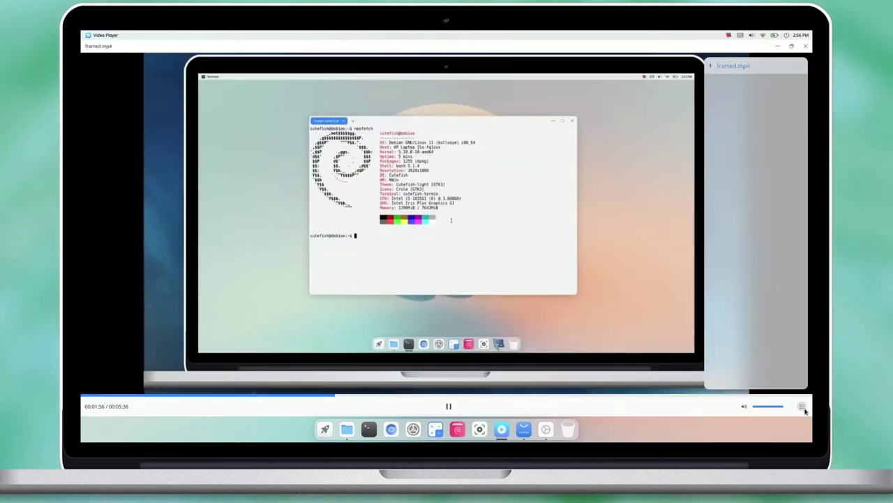
pyautogui.click(802, 406)
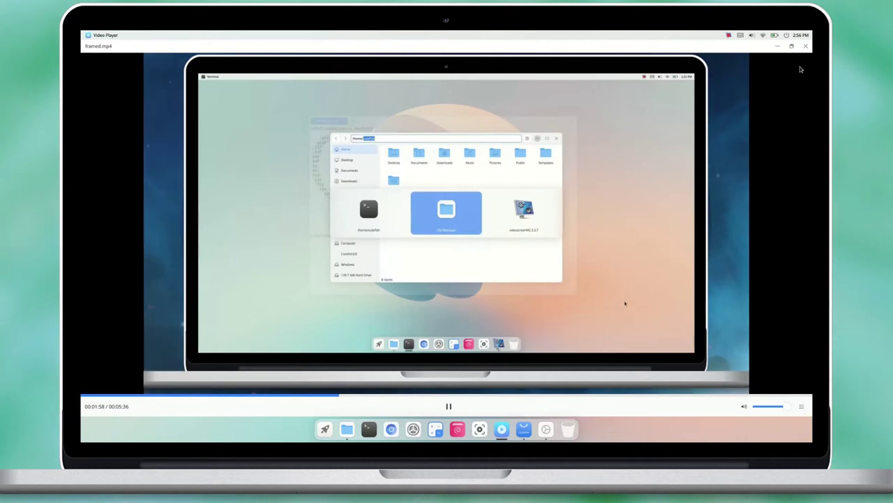
pyautogui.click(806, 49)
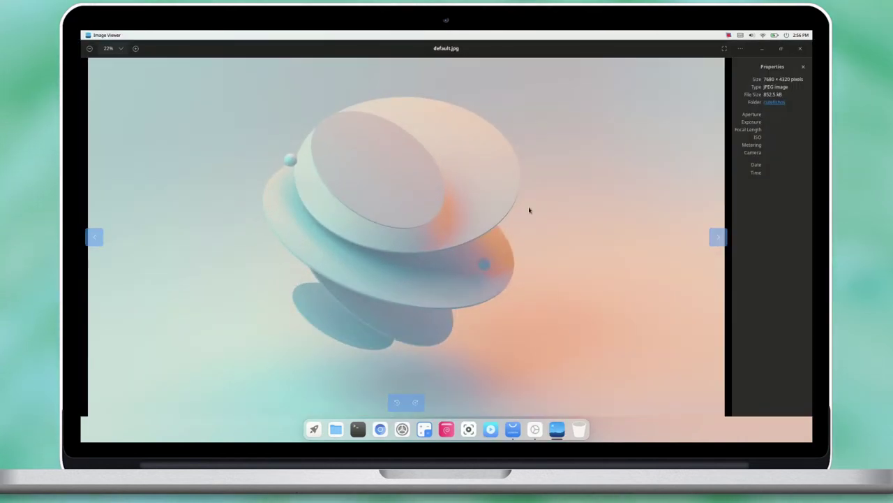
# - Page forward through the wallpaper images from default.jpg to wallpaper-5.jpg in the Image Viewer
pyautogui.press('Right')
pyautogui.press('Right')
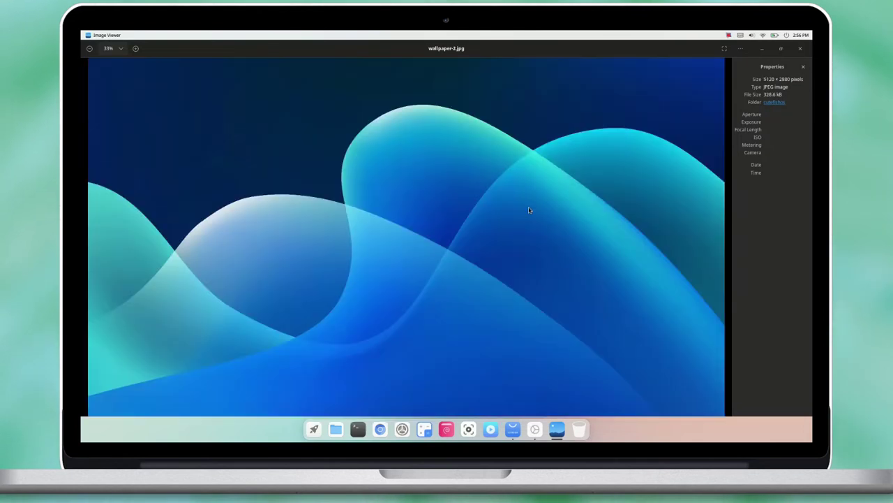
pyautogui.press('Right')
pyautogui.press('Right')
pyautogui.press('Right')
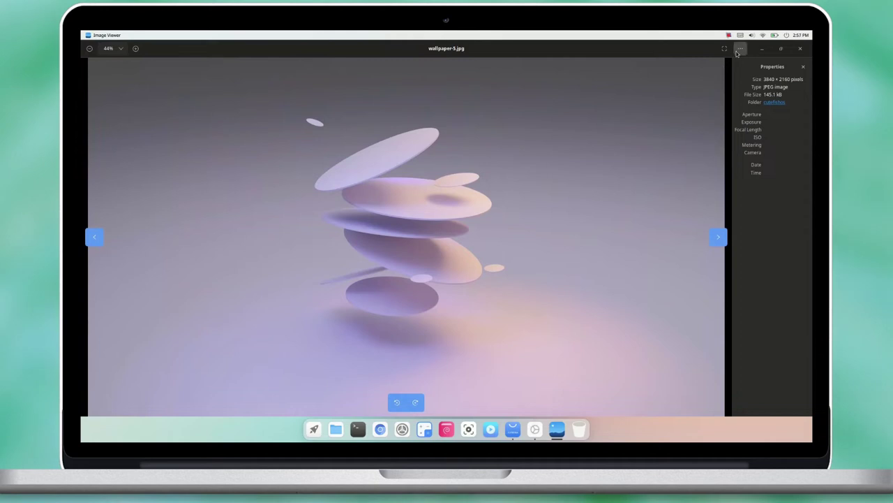
# - Open the Image Viewer's menu of further options for wallpaper-5.jpg and choose an entry from it
pyautogui.click(738, 49)
pyautogui.click(740, 220)
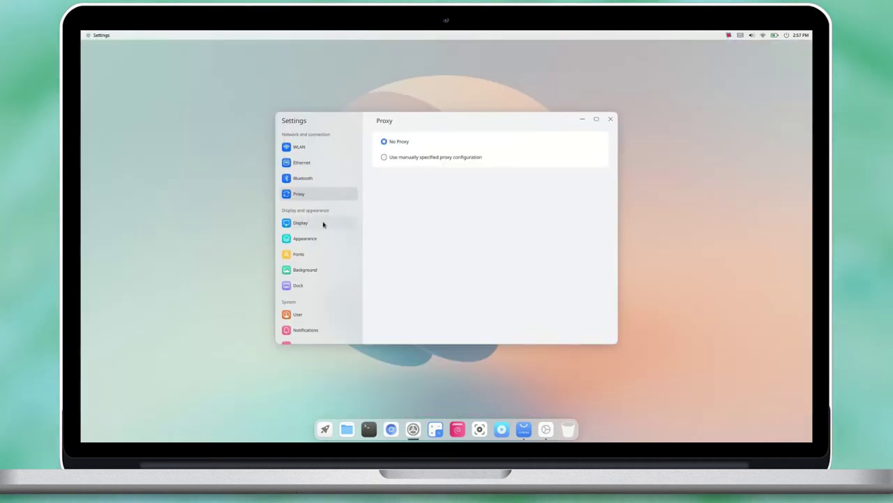
# - View the Display settings, and in Appearance switch the theme to Dark and back to Light
pyautogui.click(326, 224)
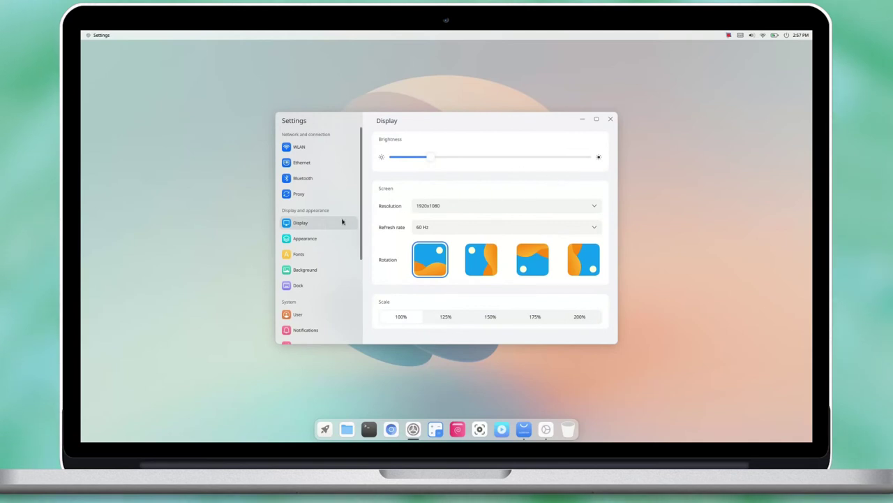
pyautogui.click(317, 238)
pyautogui.click(448, 171)
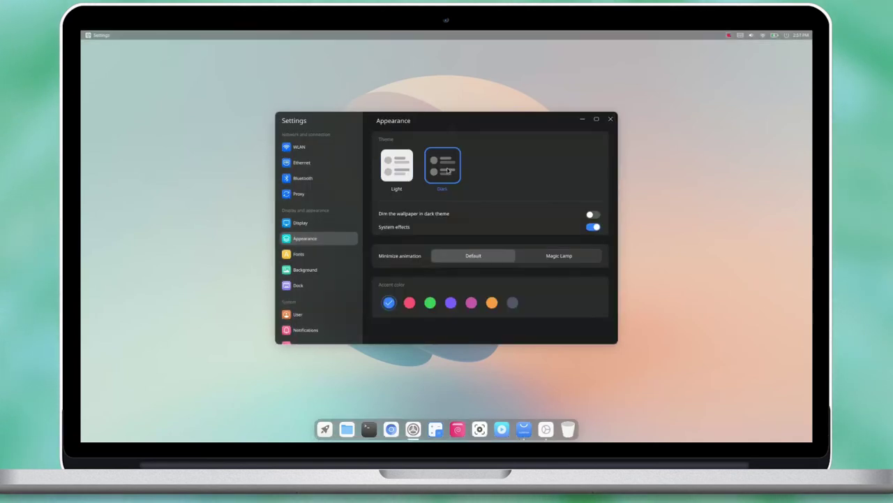
pyautogui.click(406, 171)
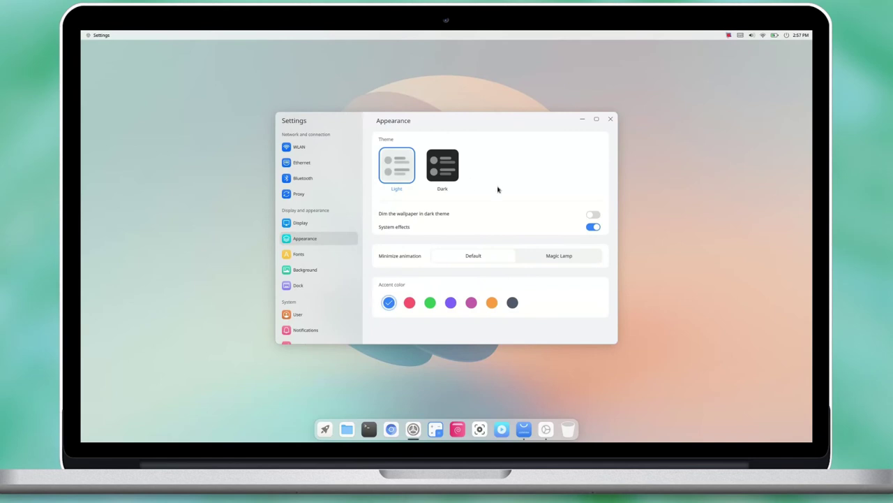
# - Try wallpaper dimming with the Dark theme, return to the Light theme and disable the dimming again
pyautogui.click(593, 215)
pyautogui.click(458, 176)
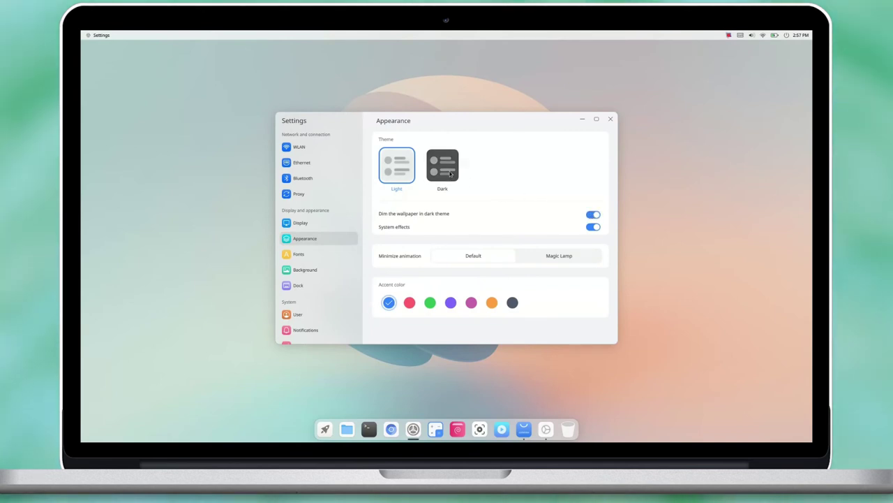
pyautogui.click(409, 173)
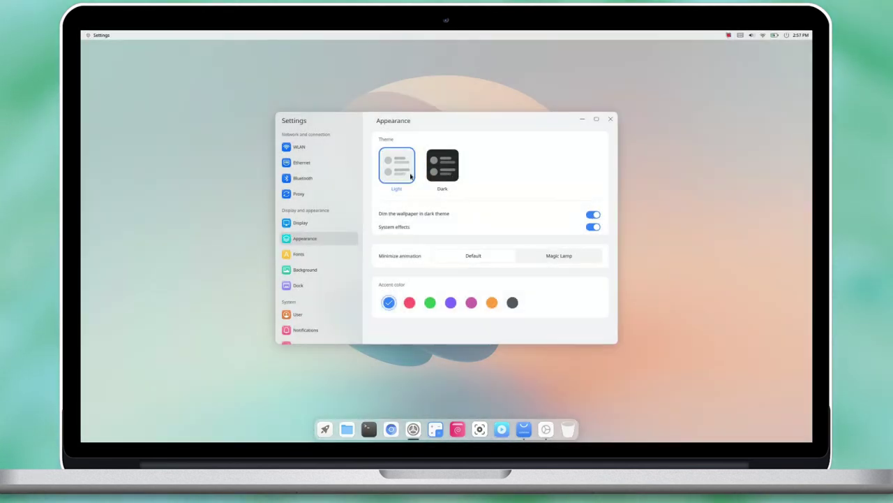
pyautogui.click(594, 216)
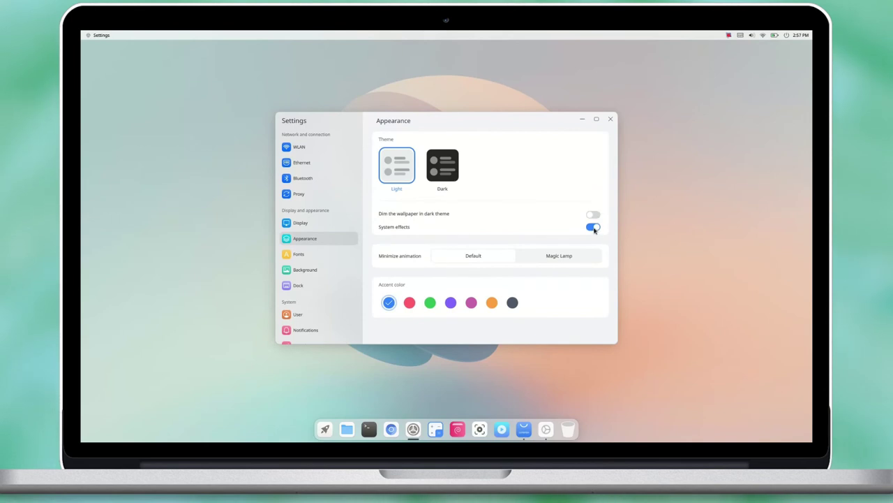
# - Disable System effects, minimize and restore the Settings window without them, and enable System effects again
pyautogui.click(593, 226)
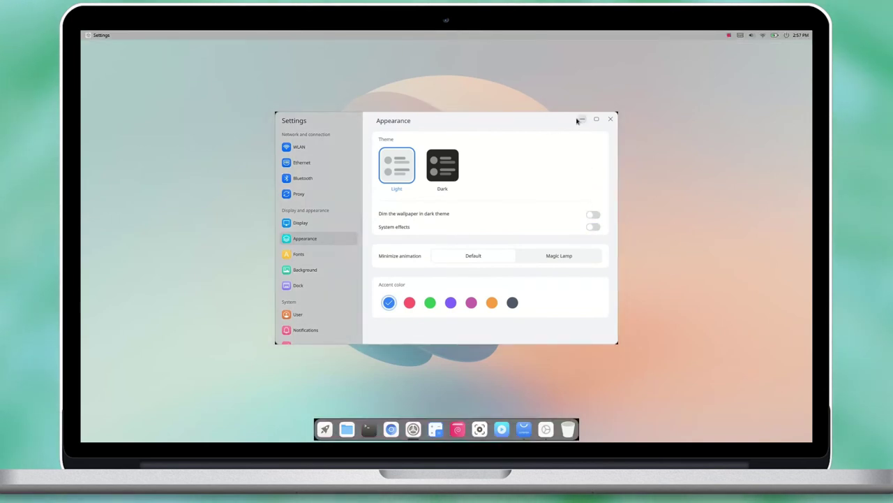
pyautogui.click(580, 120)
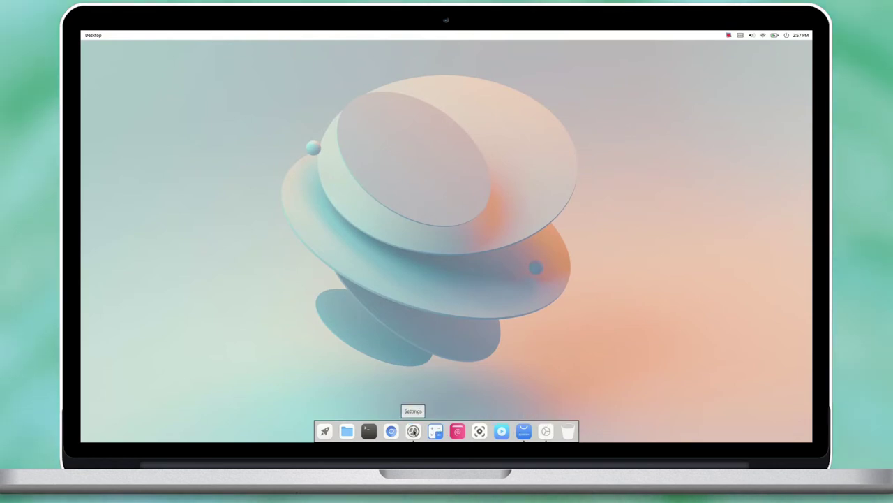
pyautogui.click(413, 429)
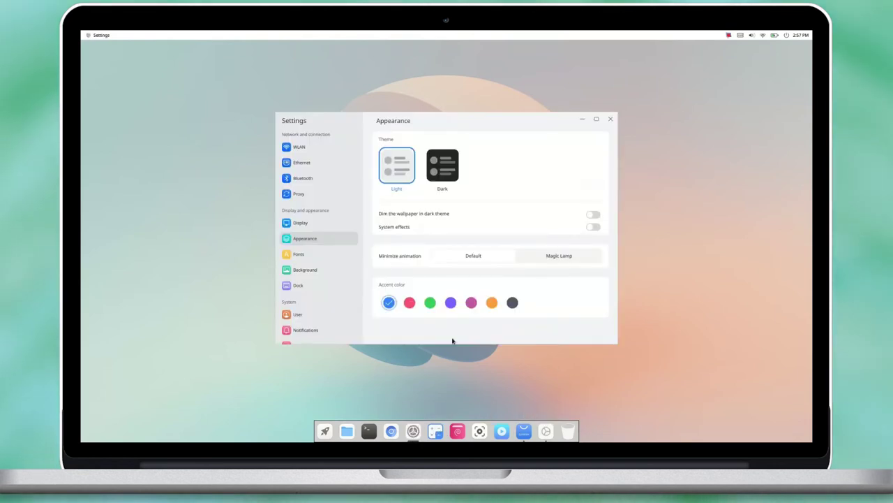
pyautogui.click(593, 227)
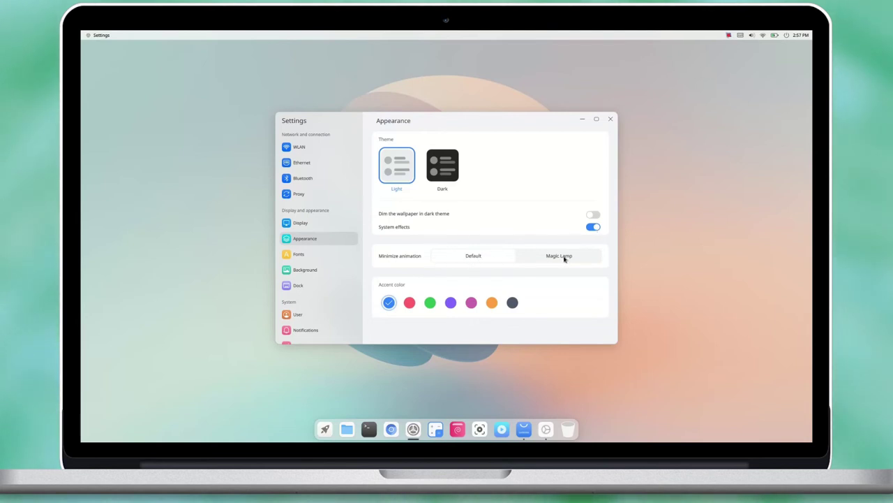
# - Try the red accent color and return to the blue one
pyautogui.click(415, 305)
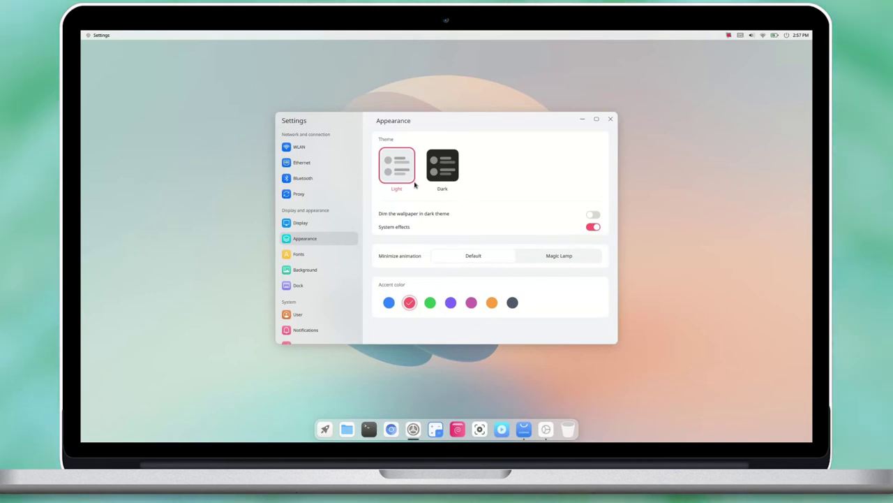
pyautogui.click(388, 302)
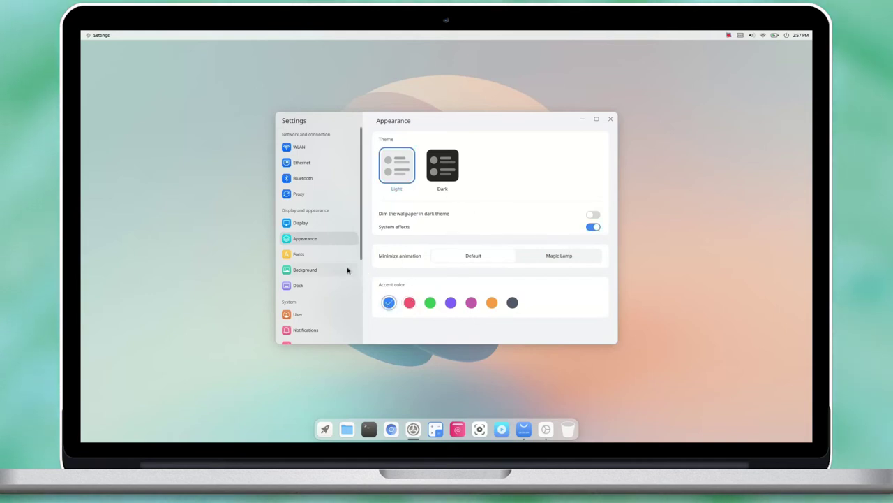
# - In the Dock settings, try the Full style with the Left, Bottom and Right screen positions
pyautogui.scroll(-2, 345, 270)
pyautogui.click(330, 252)
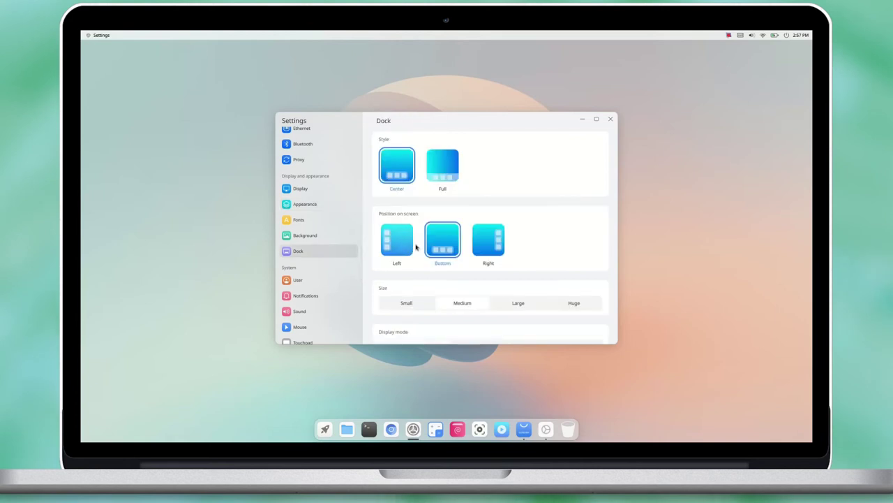
pyautogui.click(443, 176)
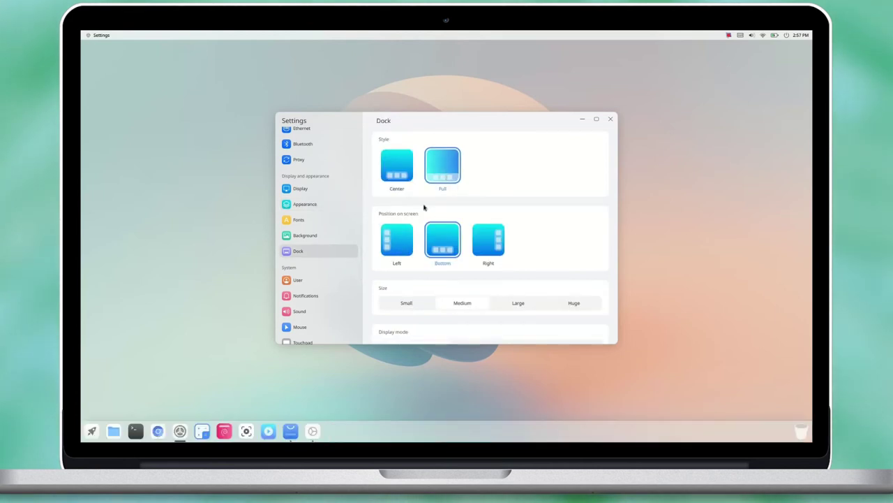
pyautogui.click(398, 256)
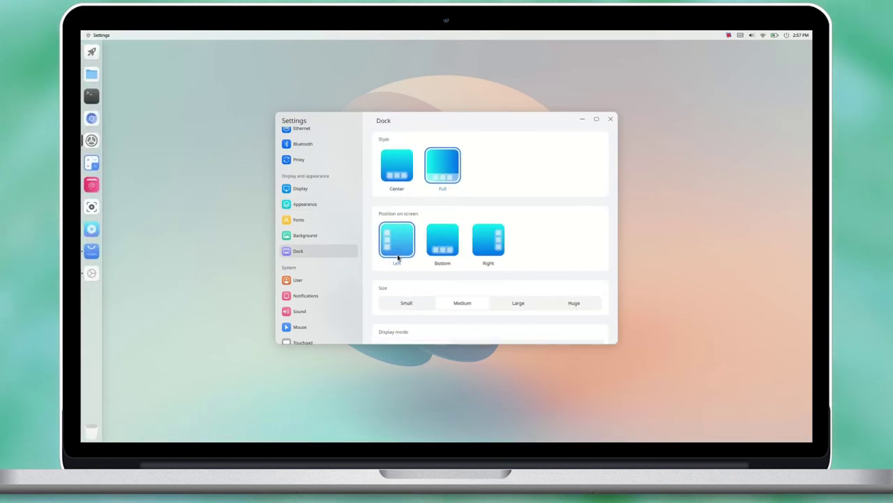
pyautogui.click(433, 250)
pyautogui.click(481, 254)
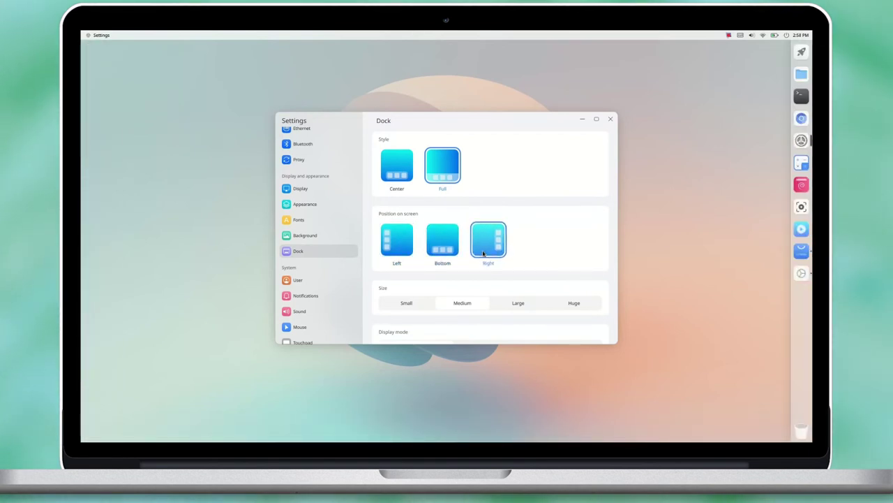
# - Try the Large, Huge and Small dock sizes and return to Medium
pyautogui.click(513, 304)
pyautogui.click(572, 306)
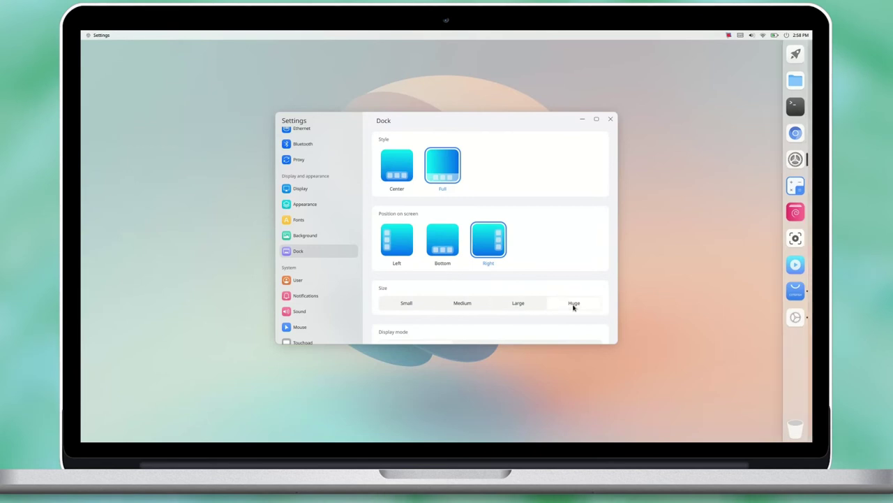
pyautogui.click(407, 305)
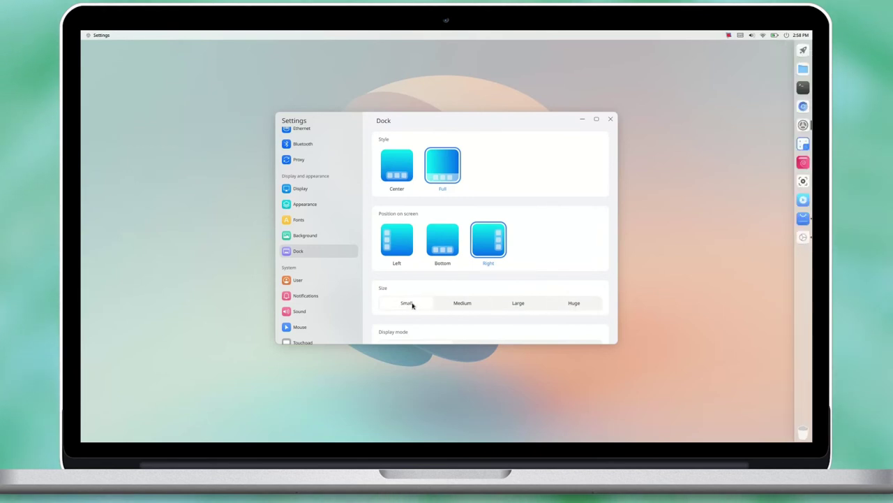
pyautogui.click(450, 304)
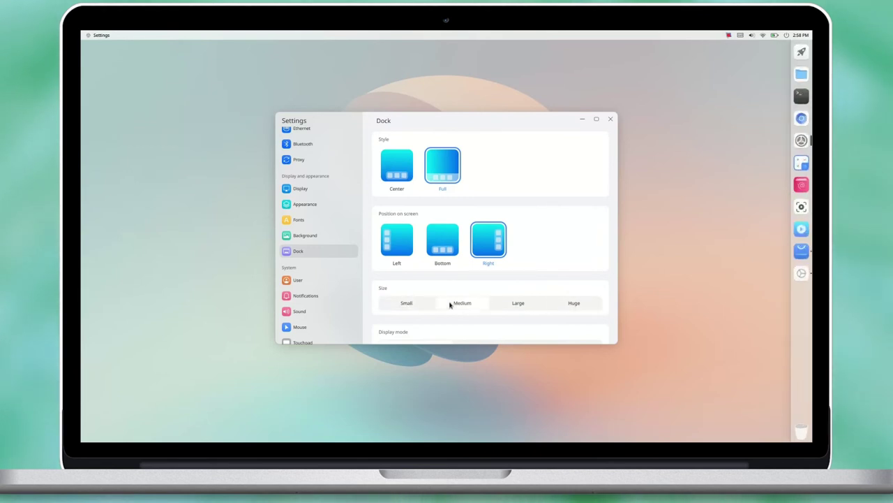
# - Set the dock to the Center style at the Bottom of the screen and view its display modes
pyautogui.click(402, 180)
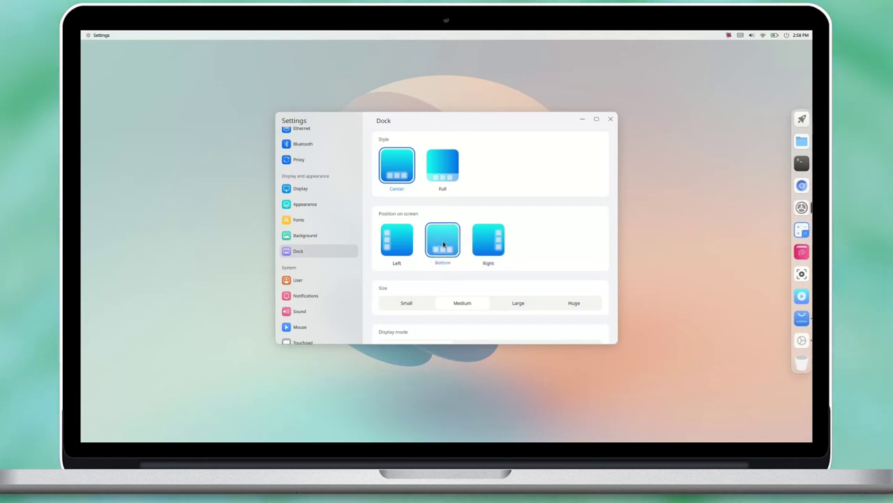
pyautogui.click(443, 245)
pyautogui.scroll(-1, 478, 272)
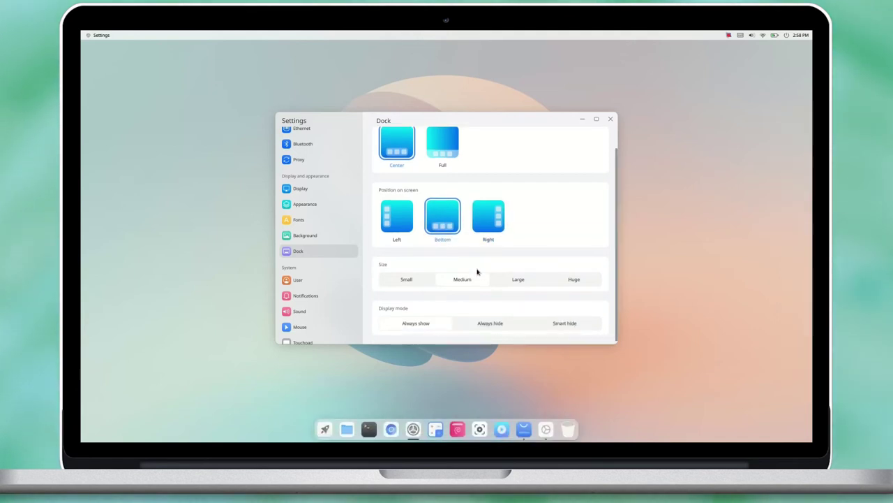
# - Set the default web browser to Chromium Web Browser, the file manager to File Manager and the terminal to Terminal
pyautogui.scroll(-2, 343, 286)
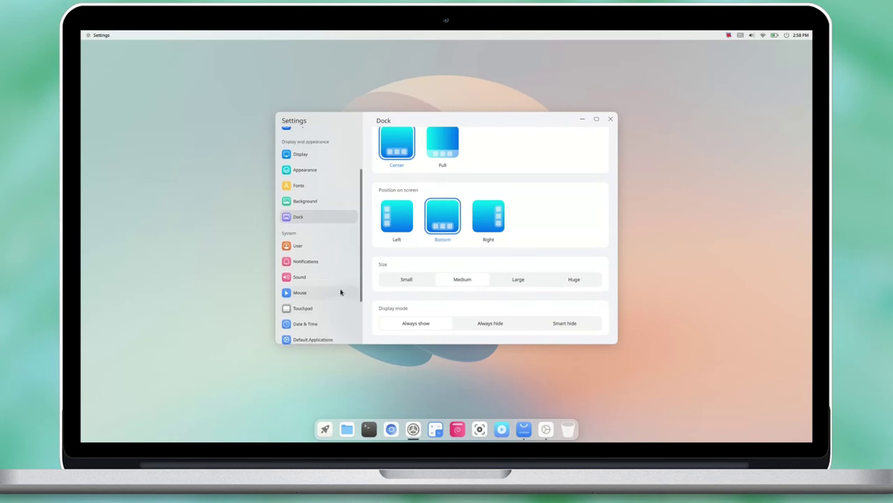
pyautogui.click(341, 318)
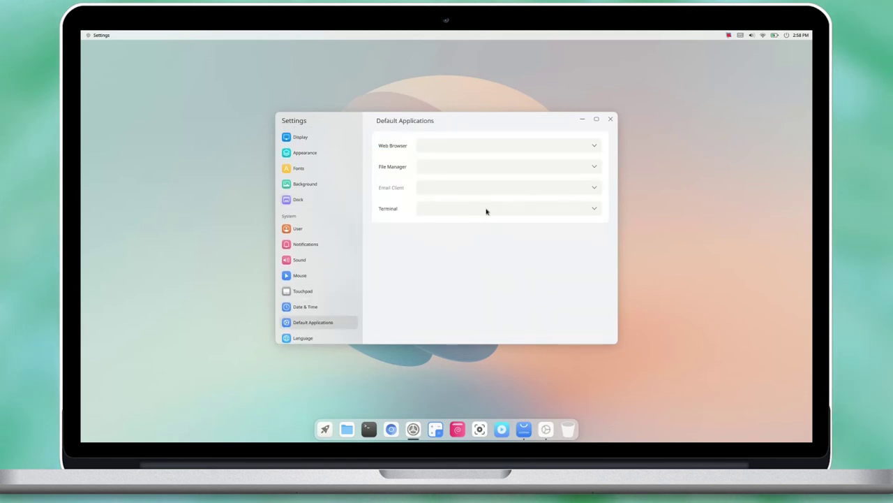
pyautogui.click(499, 151)
pyautogui.click(479, 151)
pyautogui.click(469, 167)
pyautogui.click(467, 168)
pyautogui.click(444, 209)
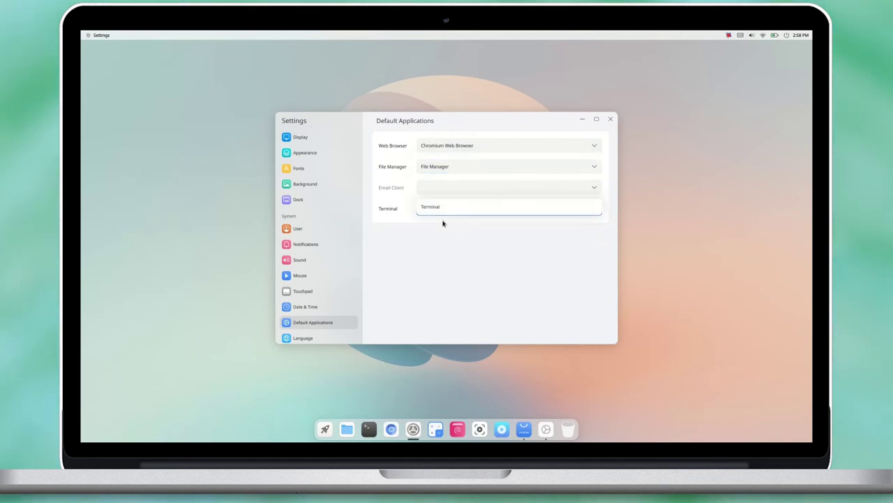
pyautogui.click(444, 207)
# - View the system's About information, check for a software update and close the update window
pyautogui.scroll(-2, 340, 301)
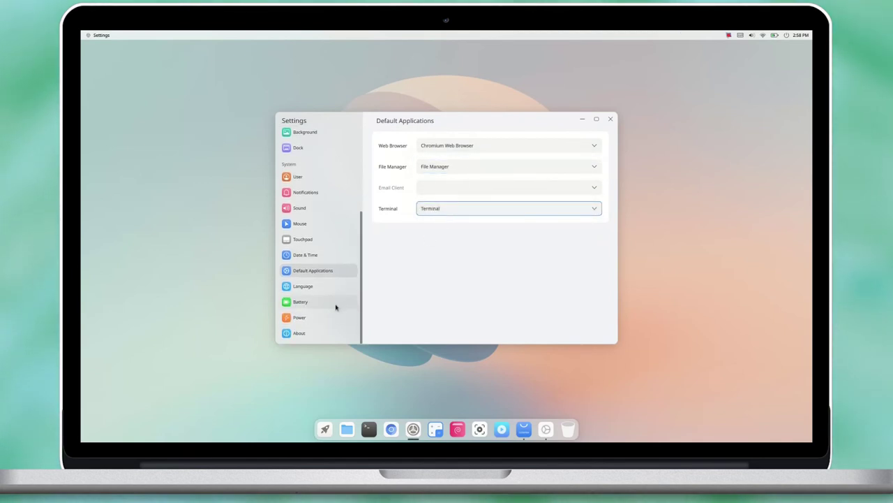
pyautogui.click(316, 332)
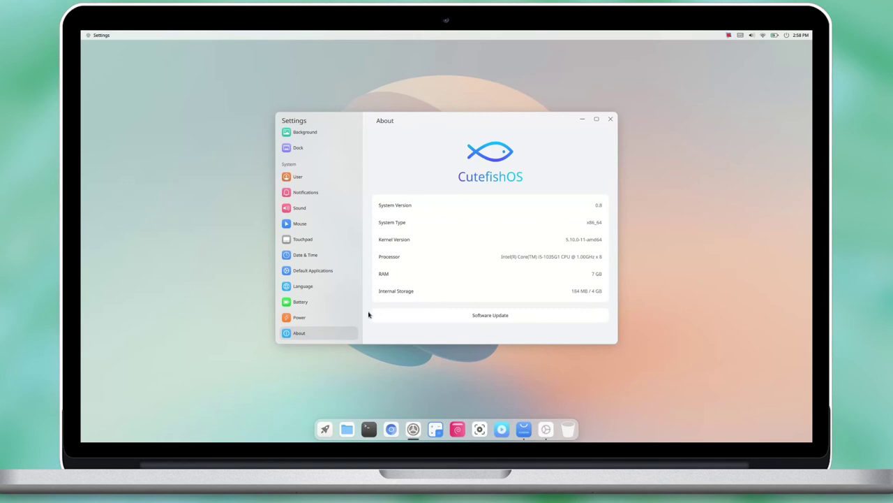
pyautogui.click(420, 314)
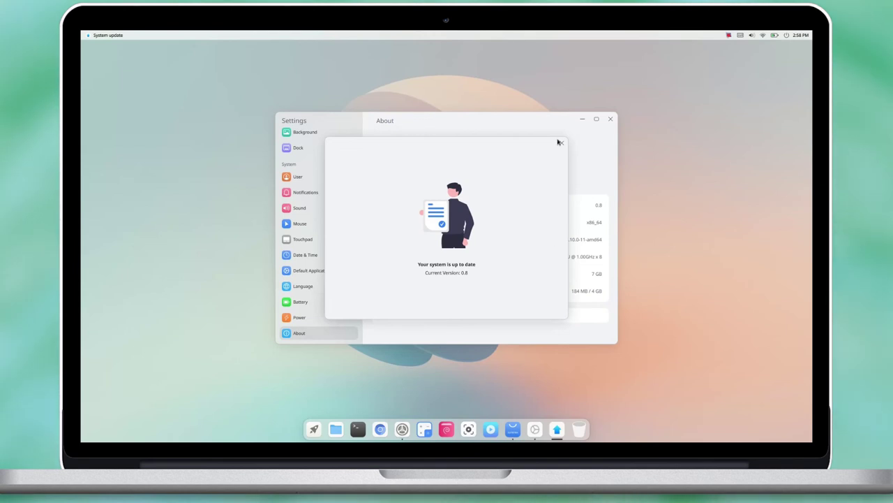
pyautogui.click(561, 142)
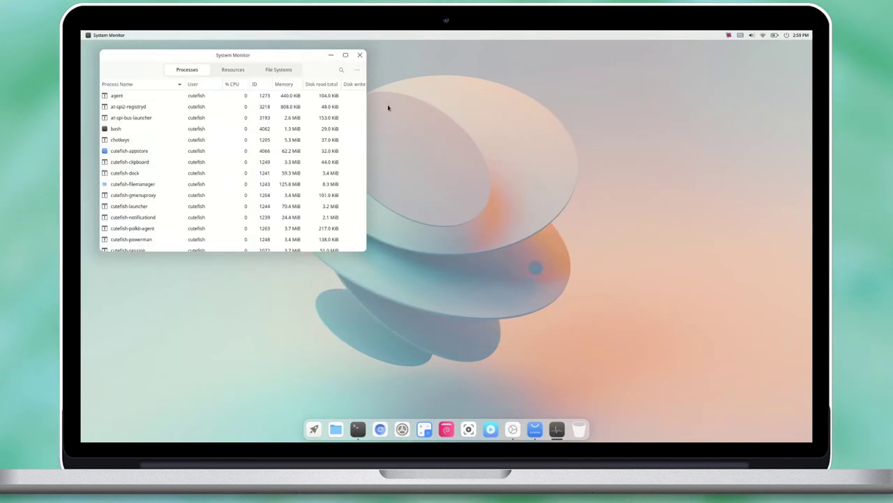
# - Move the System Monitor window to the middle of the desktop and sort the processes by memory, highest first
pyautogui.moveTo(331, 53); pyautogui.dragTo(593, 106)
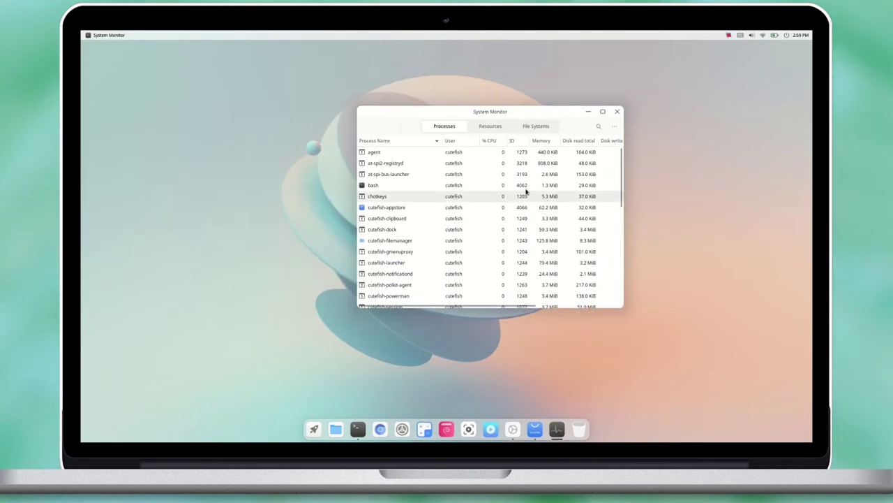
pyautogui.click(538, 142)
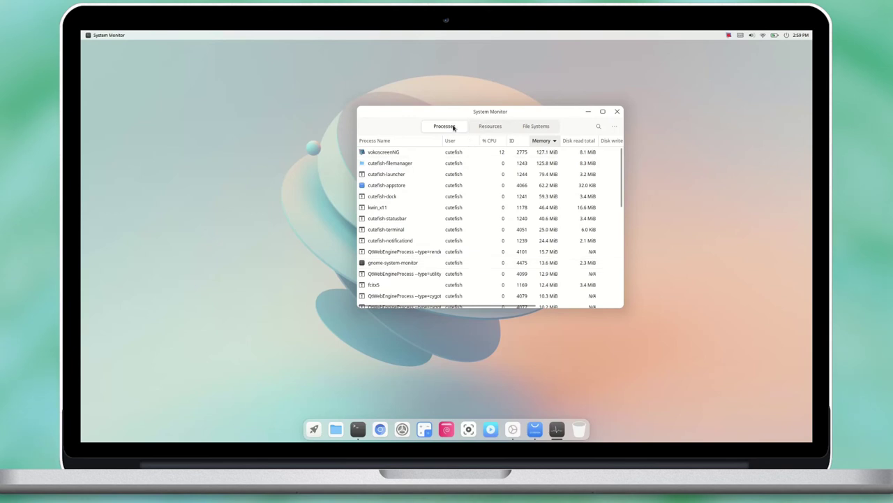
# - Examine the CPU, memory and network graphs in System Monitor, maximized and restored, and return to the process list
pyautogui.click(479, 127)
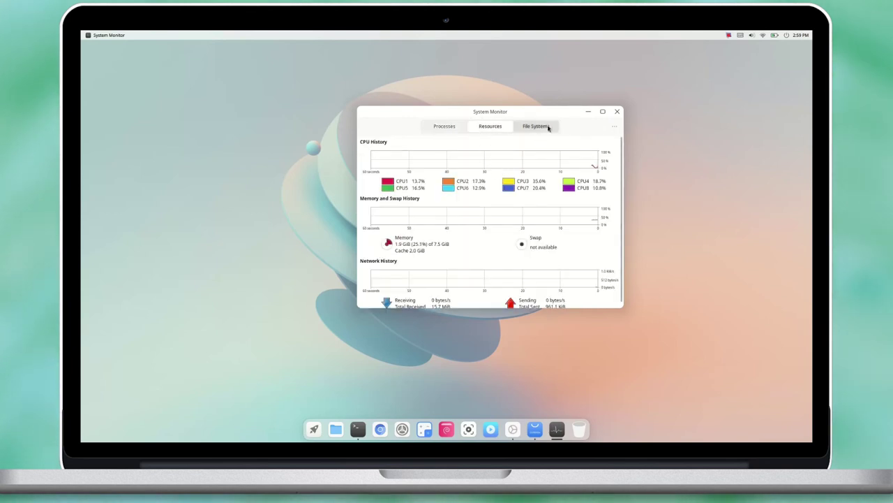
pyautogui.click(603, 113)
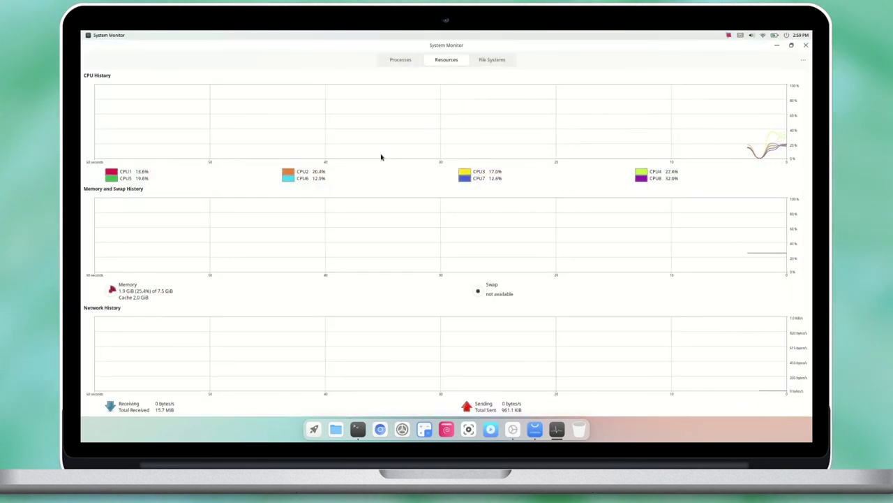
pyautogui.doubleClick(568, 49)
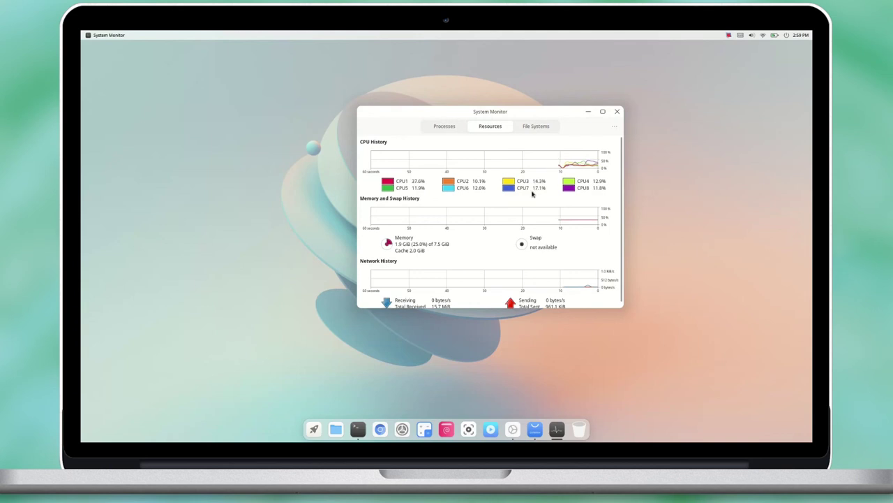
pyautogui.click(453, 126)
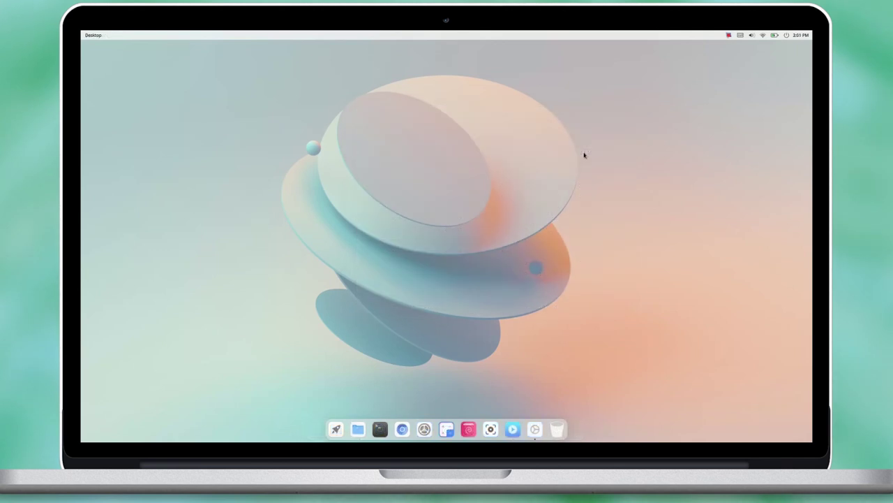
# - Open the quick settings panel, switch Dark Mode on and back off, and close the panel
pyautogui.click(753, 34)
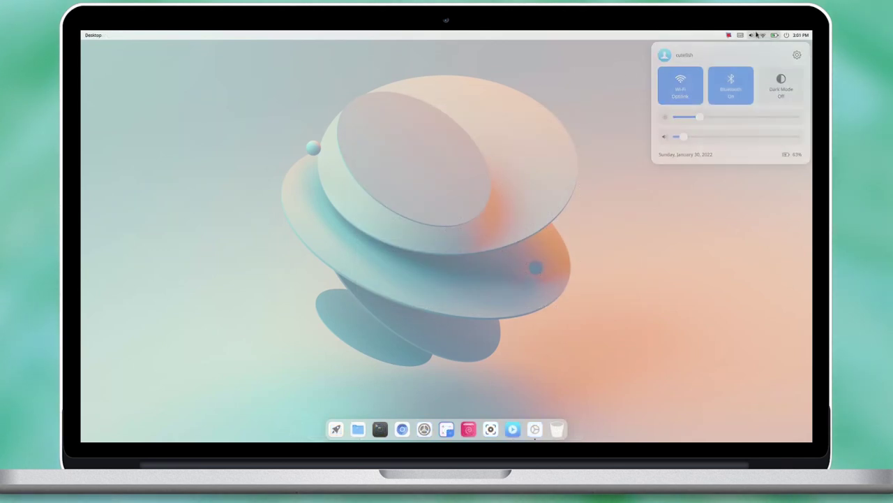
pyautogui.click(786, 91)
pyautogui.click(787, 92)
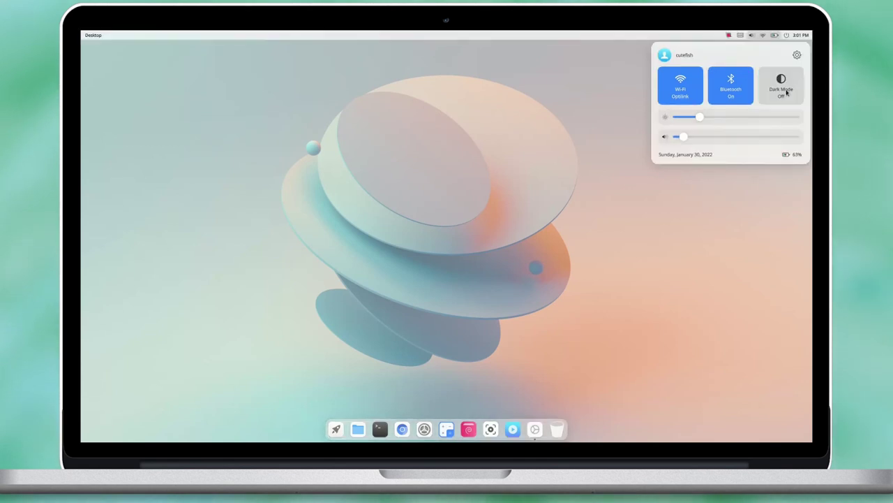
pyautogui.click(809, 157)
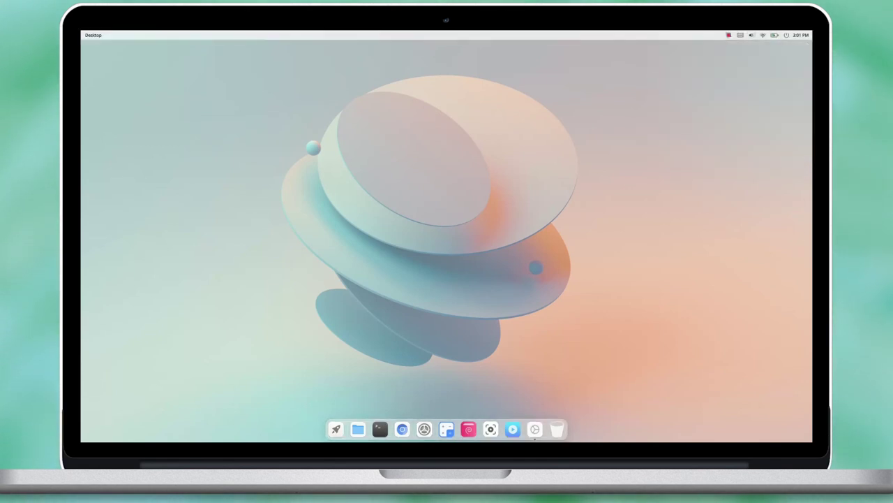
# - Show and dismiss the notification panel, and shut down the computer
pyautogui.click(805, 38)
pyautogui.click(805, 37)
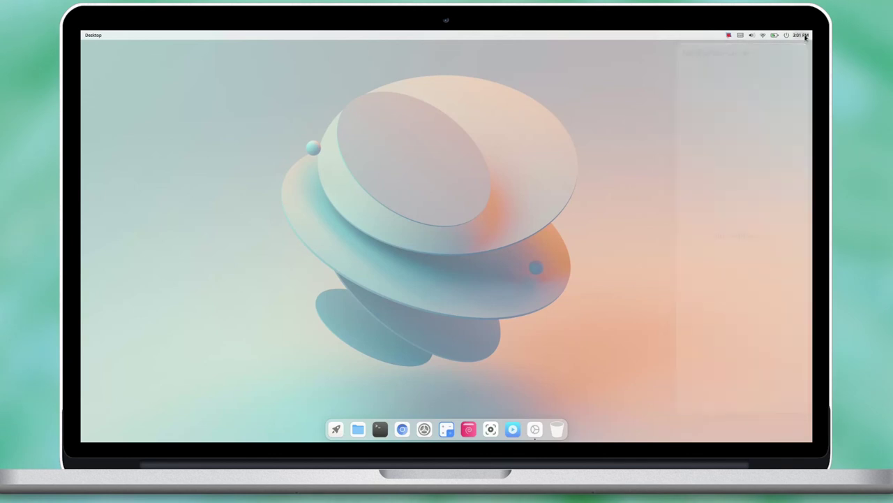
pyautogui.click(788, 36)
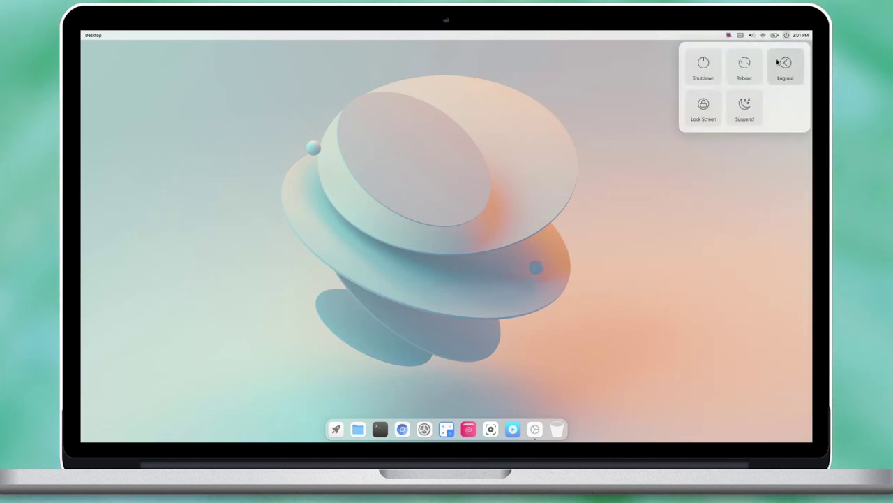
pyautogui.click(696, 71)
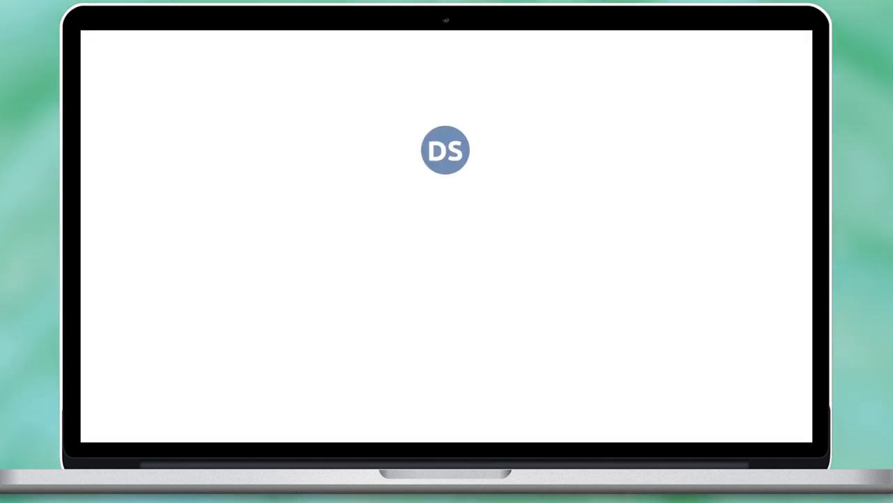